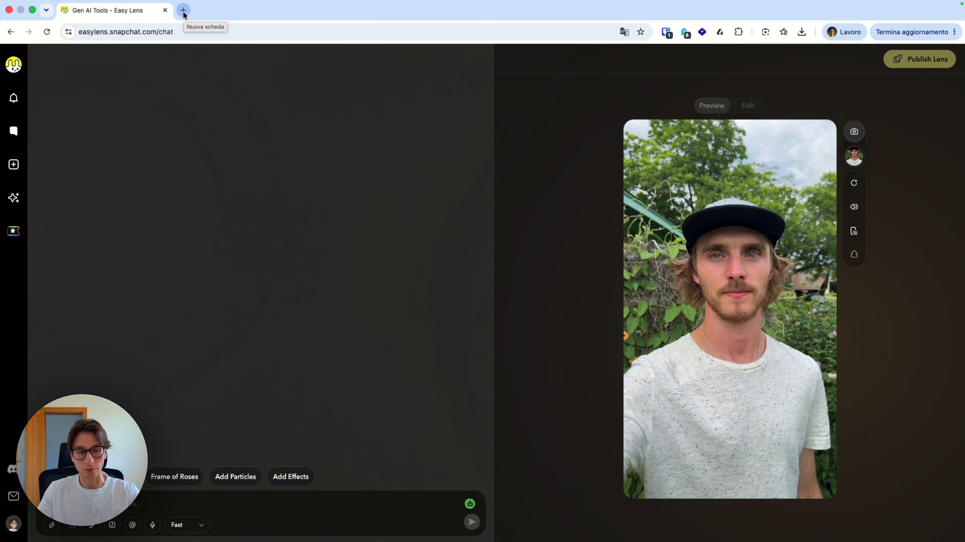
- Search Google for "luffy" in a new tab and copy the full-body picture of the character in the red jacket
left_click(183, 10)
type("luffy")
key("Return")
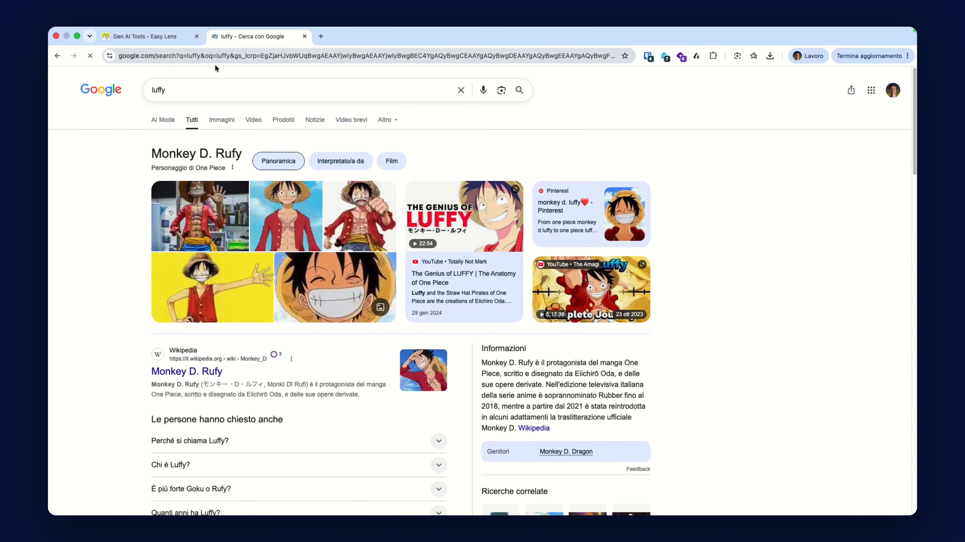
left_click(281, 215)
right_click(790, 277)
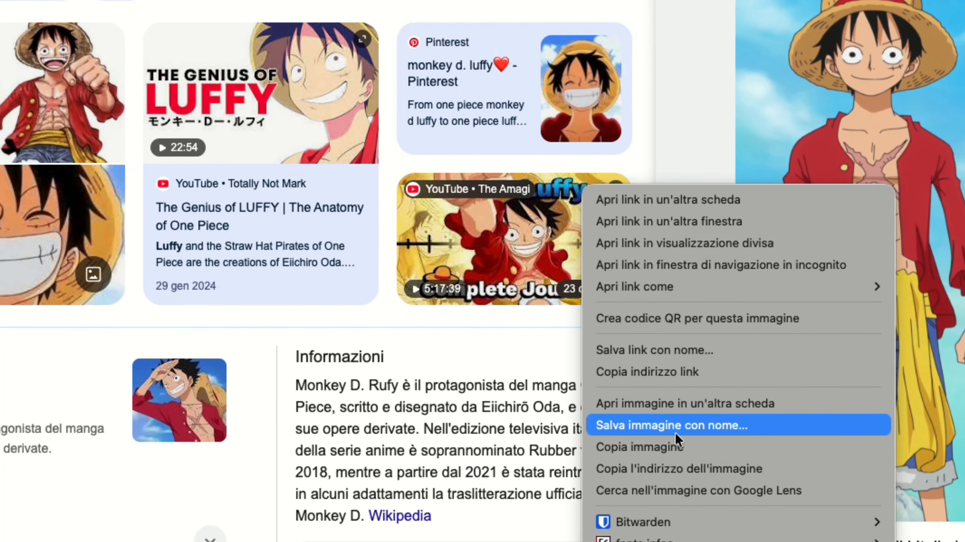
left_click(403, 464)
- In Easy Lens, attach the copied image and send, in Thinking mode, a prompt to transform me into this character with straw hat and red jacket
left_click(227, 17)
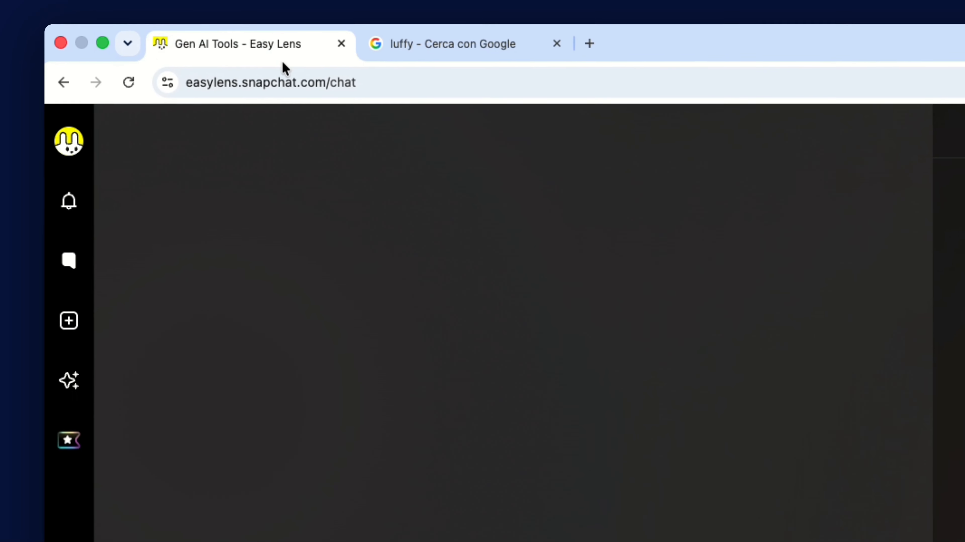
key("super+v")
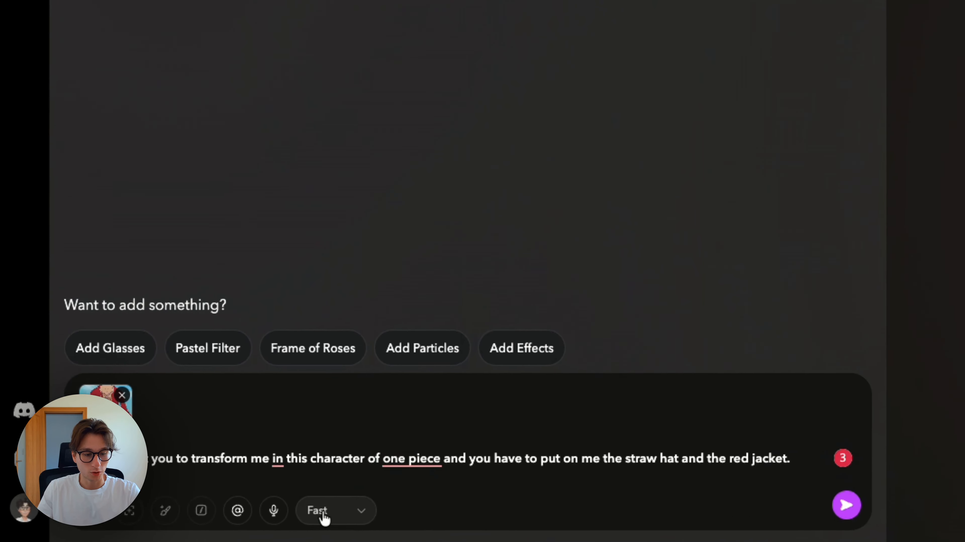
left_click(179, 526)
left_click(188, 506)
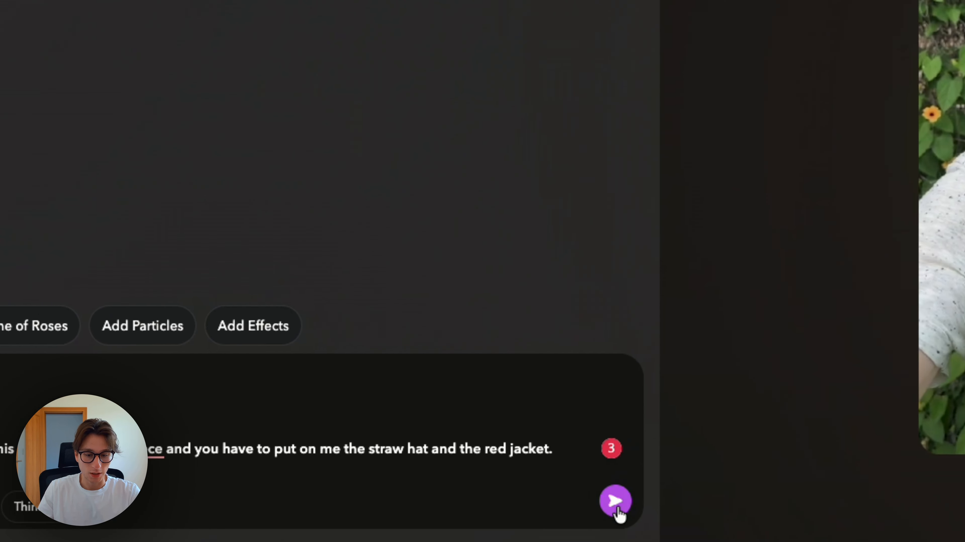
left_click(560, 508)
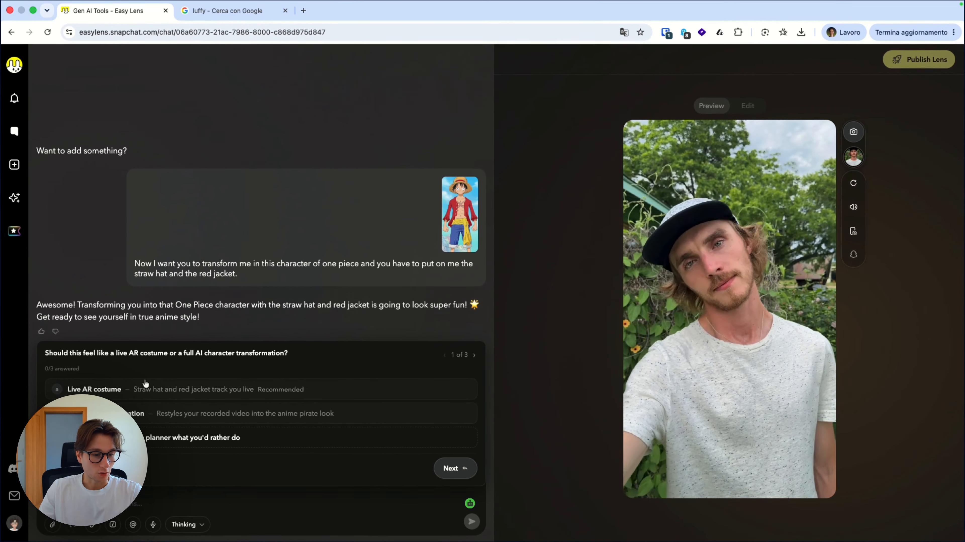
- Answer the planner with Live AR costume, Style reference and Anime adventure, and read through the resulting plan
left_click(153, 397)
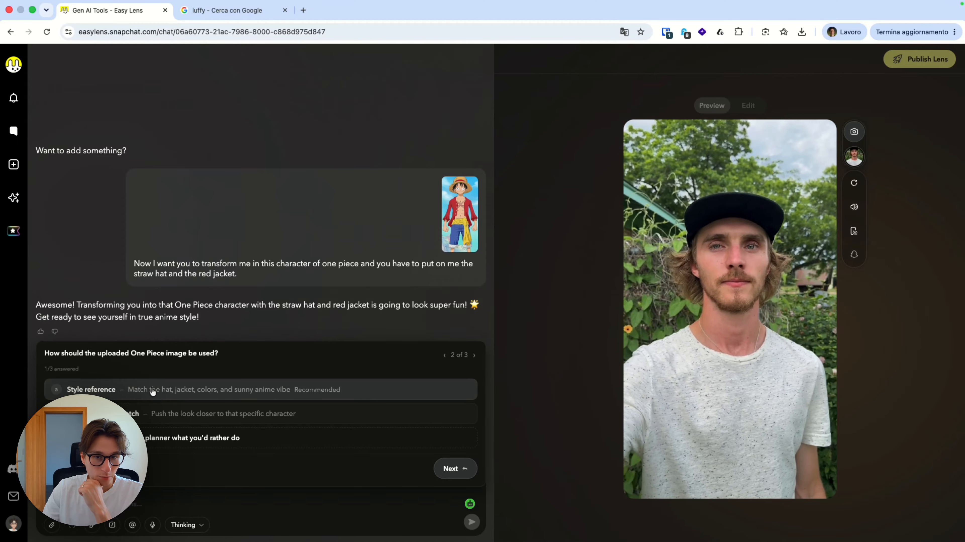
left_click(149, 395)
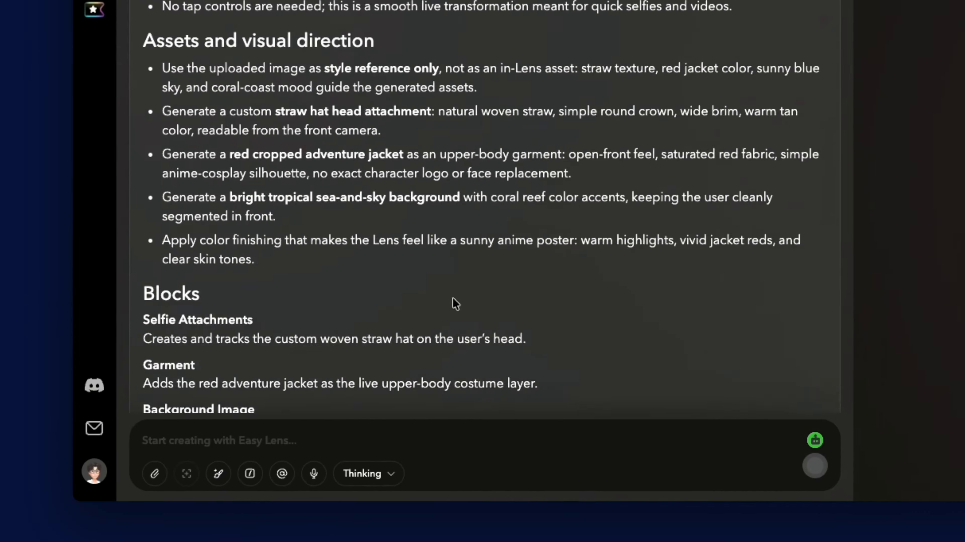
scroll(455, 302, "up", 8)
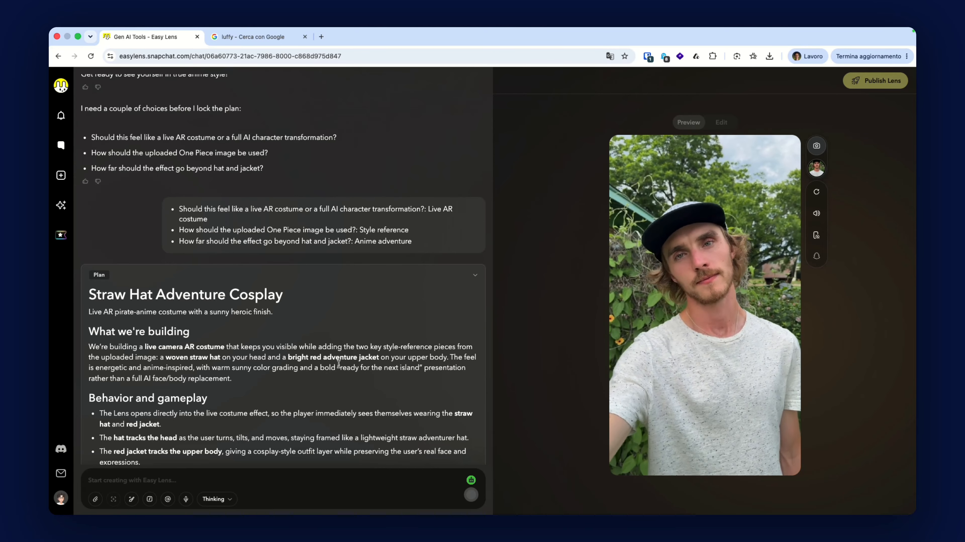
scroll(340, 364, "down", 3)
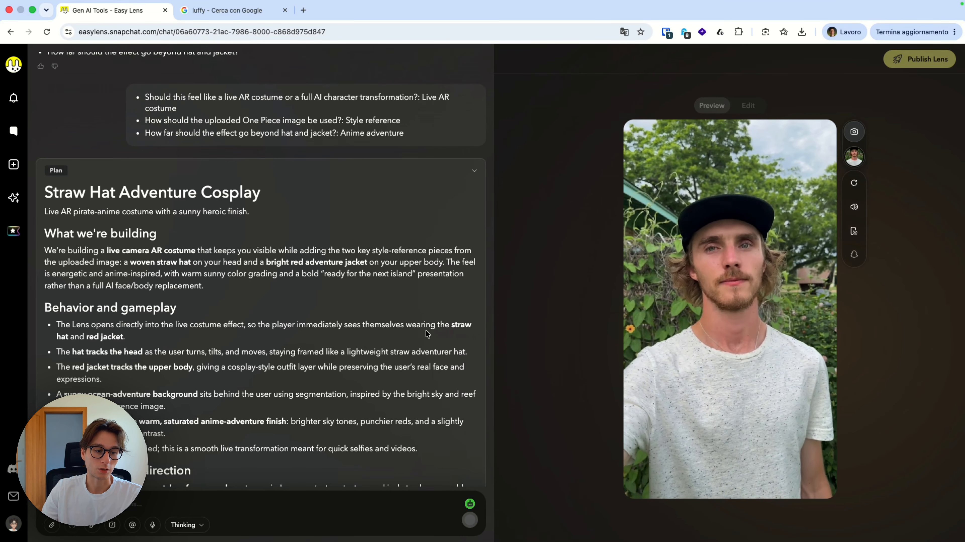
scroll(90, 241, "down", 3)
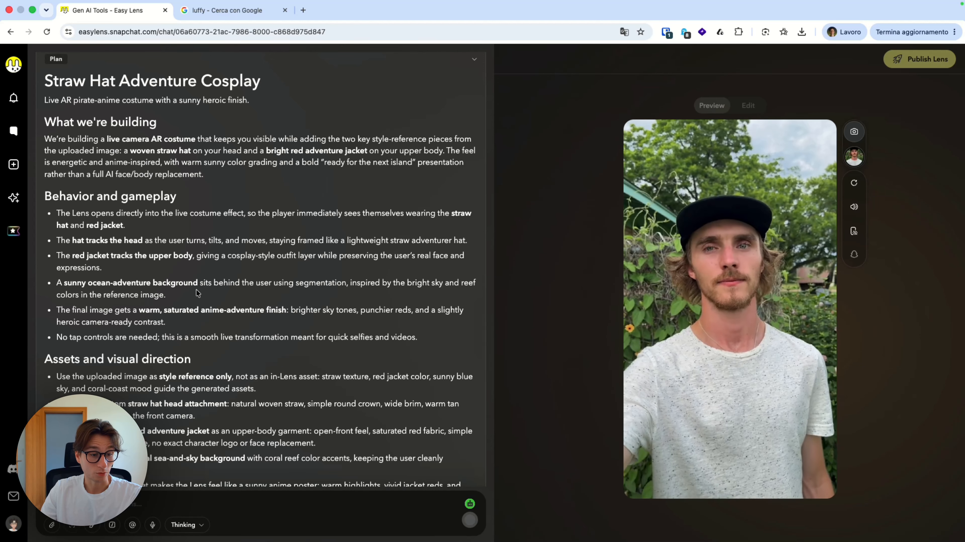
scroll(196, 289, "down", 10)
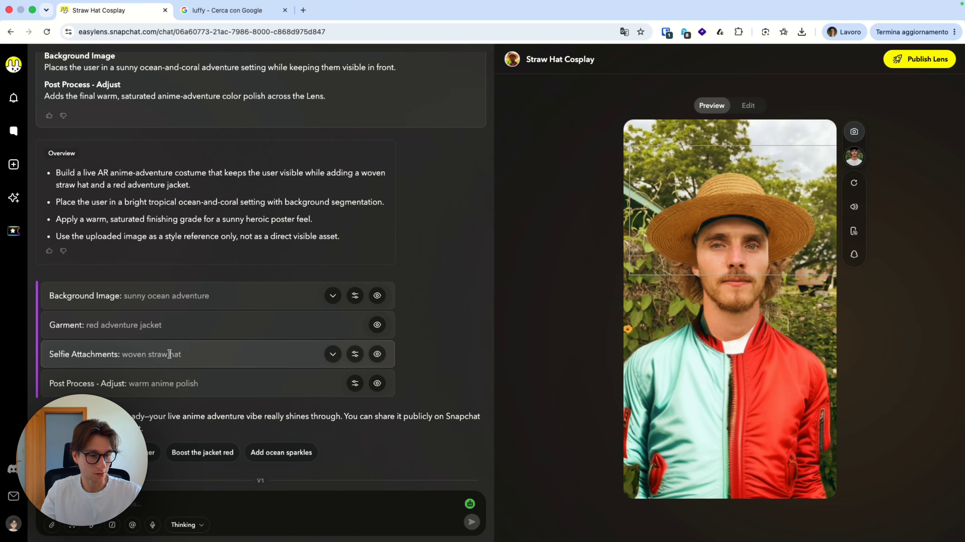
- Turn off the lens's background, jacket, straw hat and colour polish components, and turn all but the jacket back on
left_click(378, 325)
left_click(380, 297)
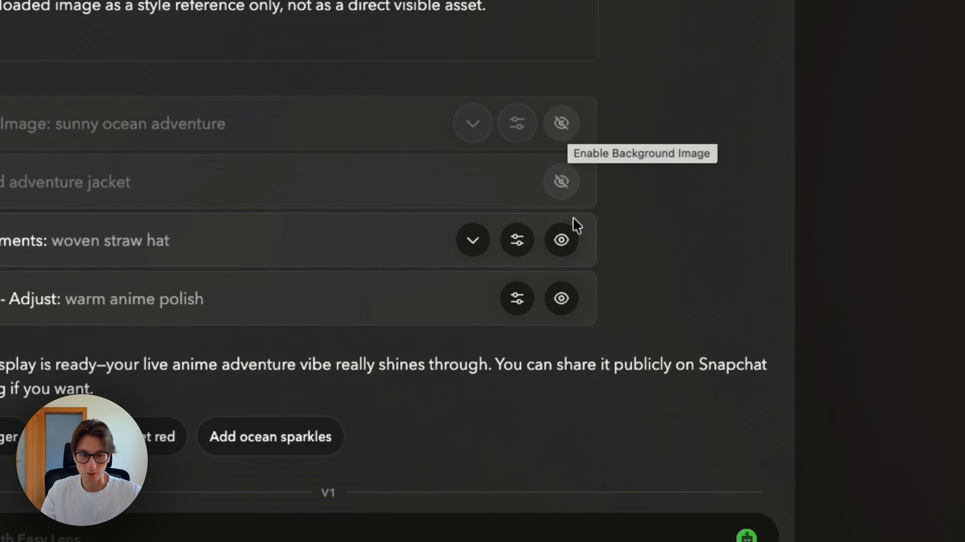
left_click(516, 294)
left_click(561, 224)
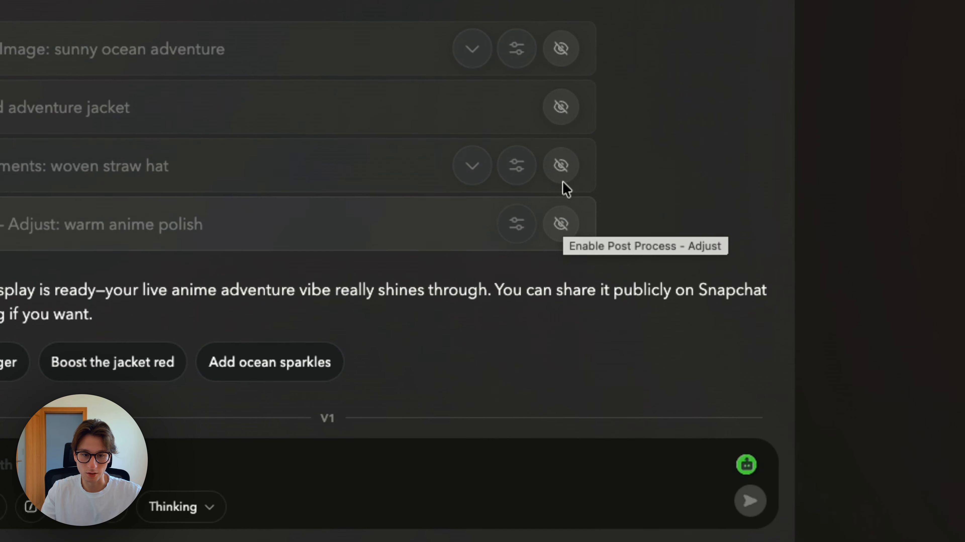
left_click(563, 167)
left_click(562, 225)
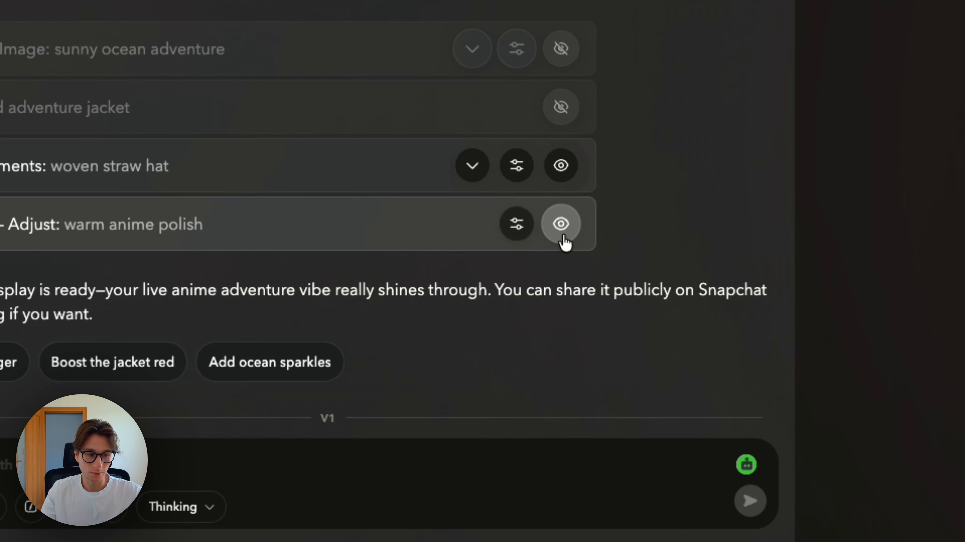
left_click(566, 114)
left_click(562, 108)
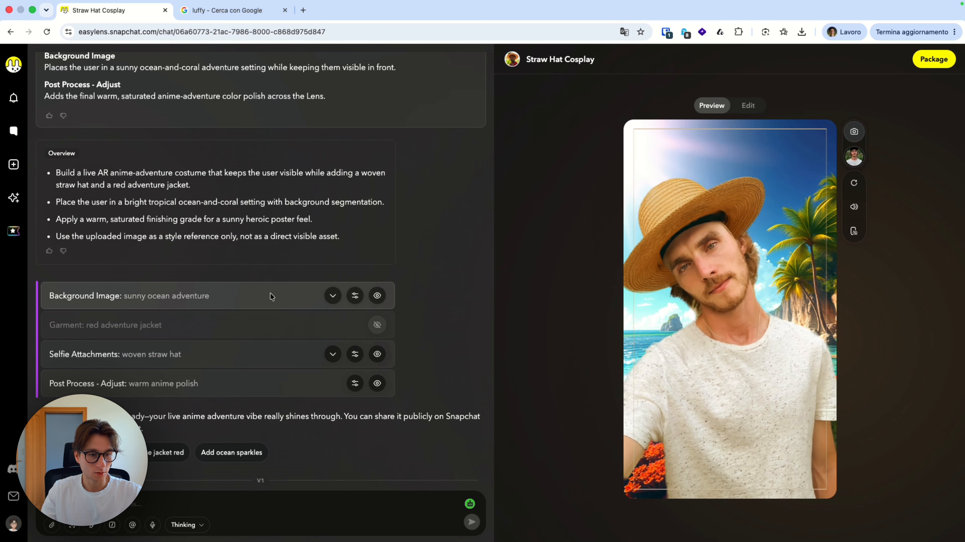
- Examine the generated straw hat variants under Selfie Attachments, close them unchanged, and re-enable the red adventure jacket
left_click(264, 347)
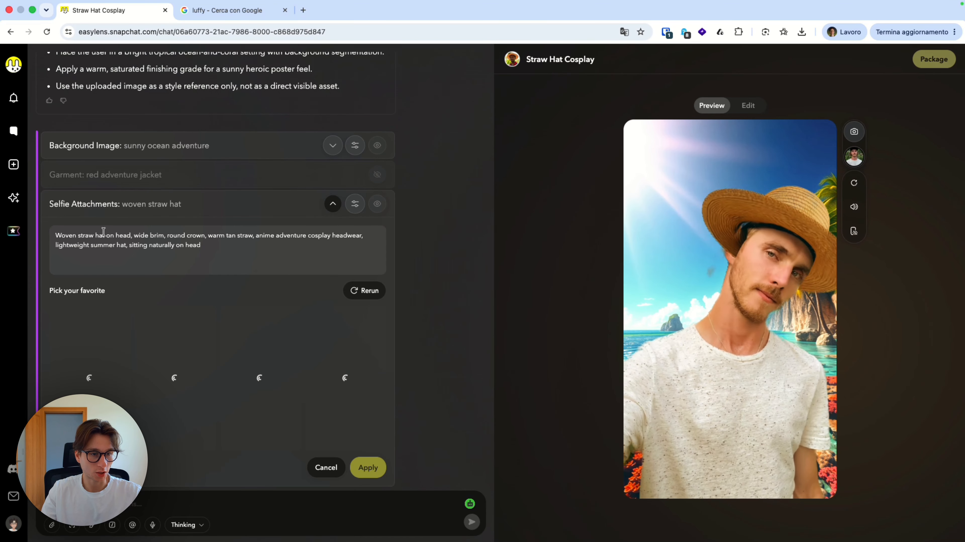
scroll(136, 220, "down", 3)
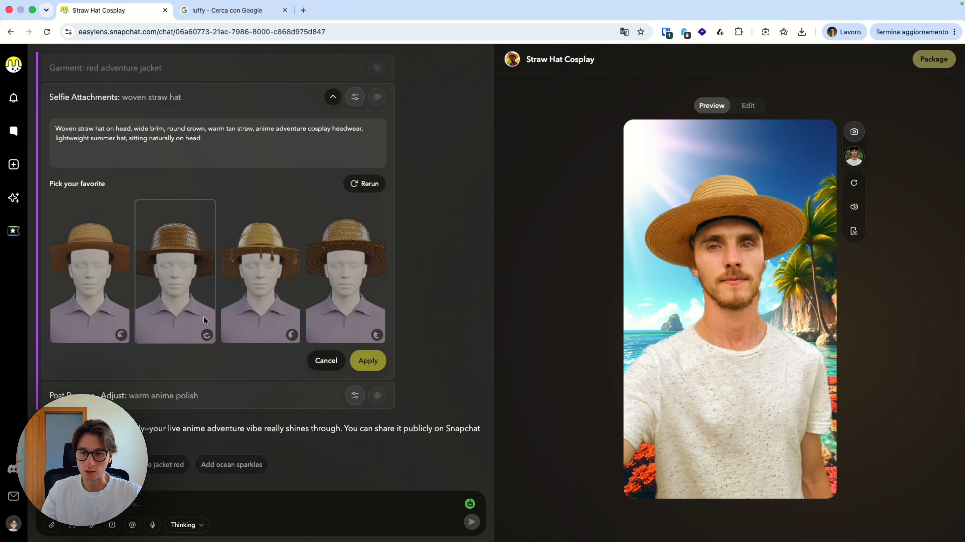
scroll(201, 303, "up", 4)
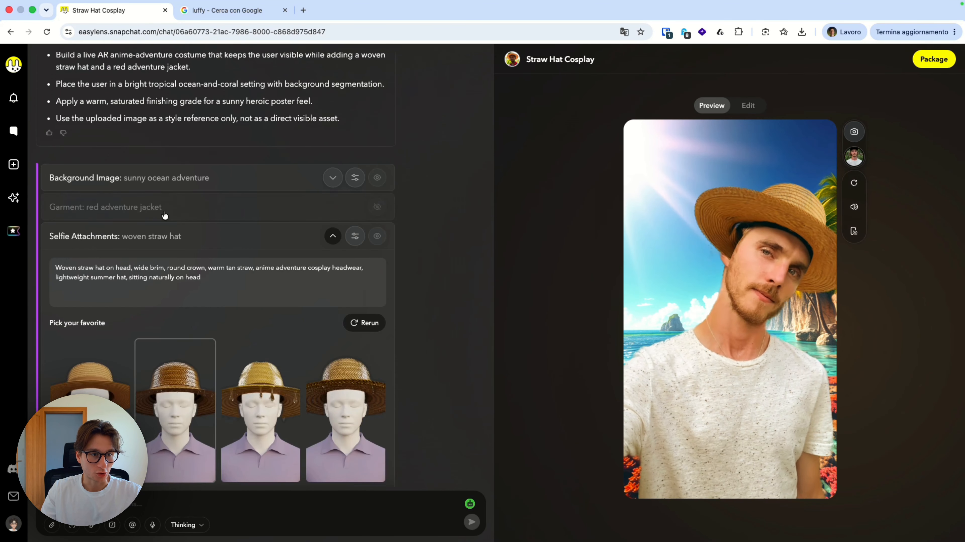
left_click(177, 236)
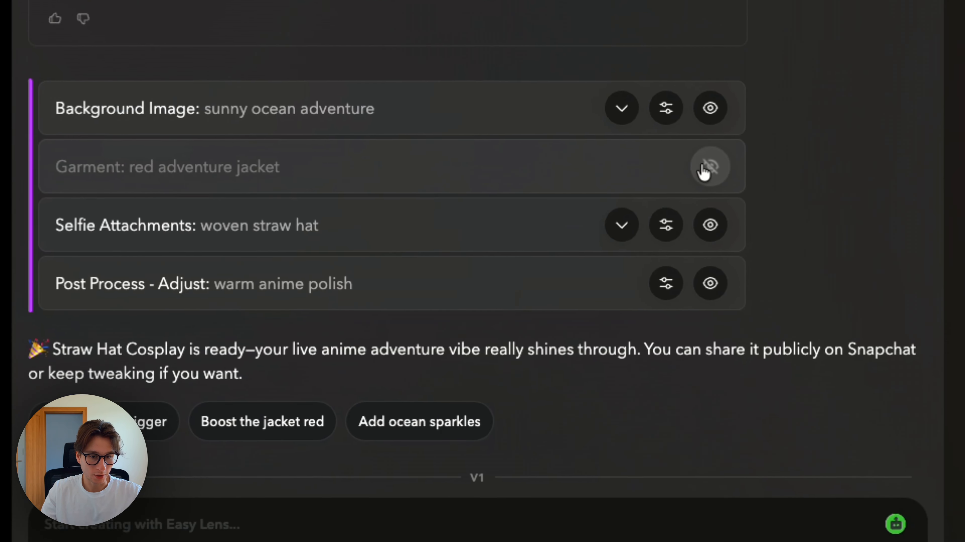
left_click(753, 216)
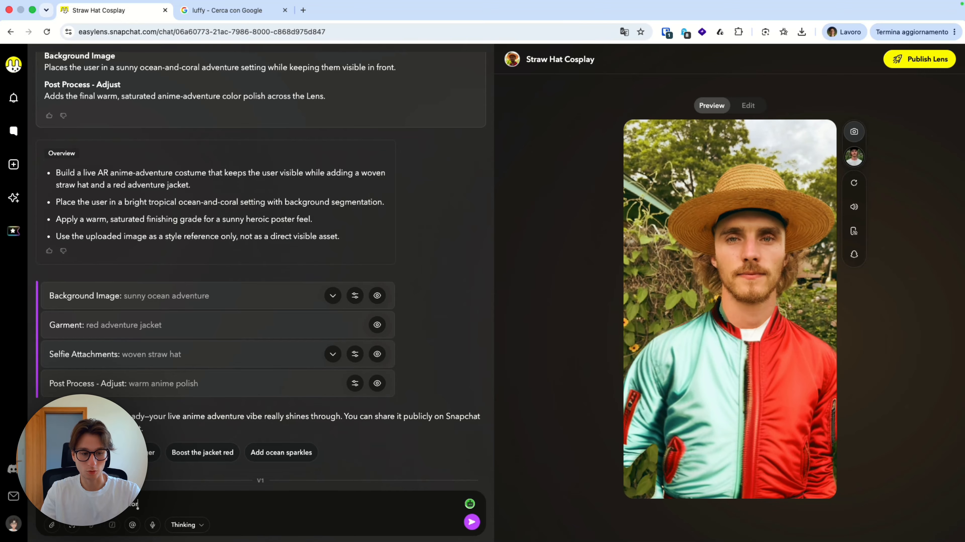
- Send the prompt "improve the jacket to be more closer to the aspect of the referenced image"
type("loser to the")
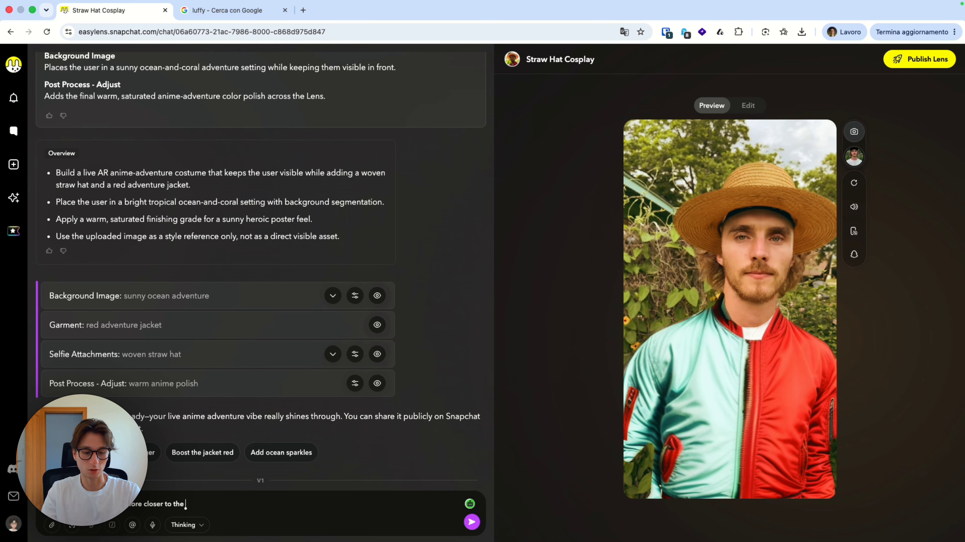
type(" aspect of the re")
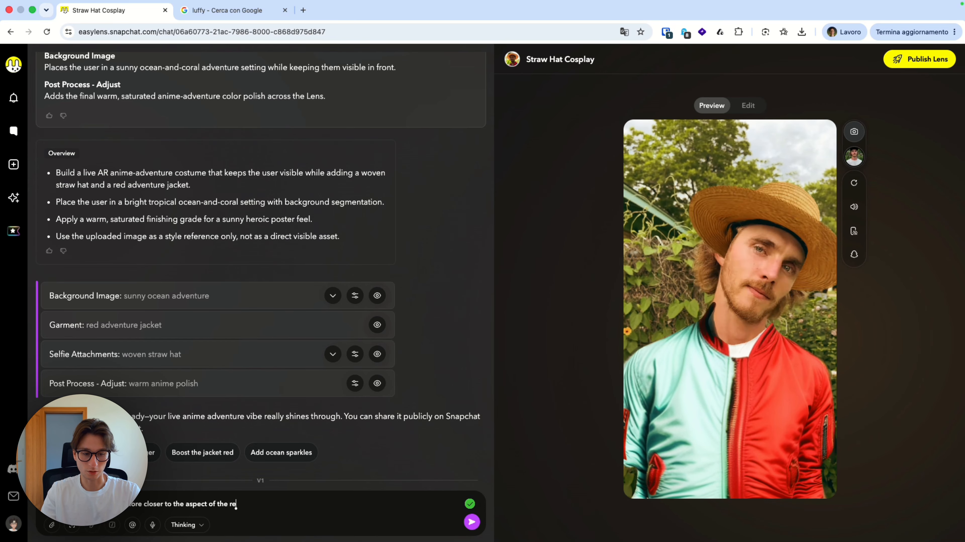
type("ferenced image")
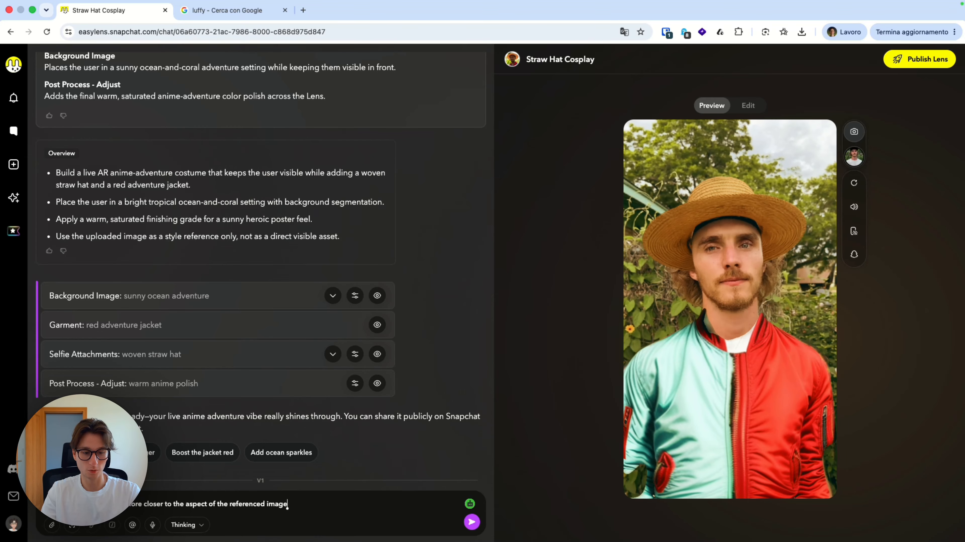
key("Return")
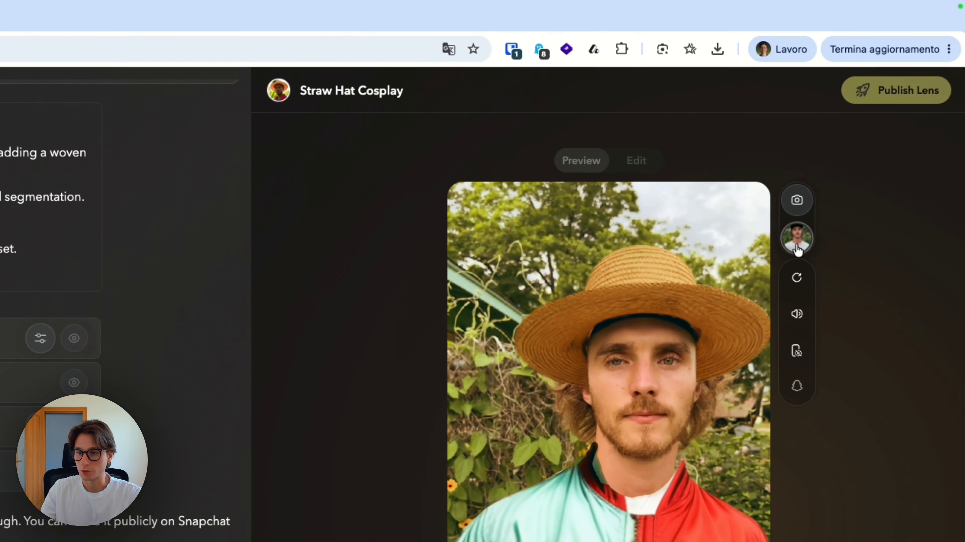
- Preview the lens on different sample models and the live camera, return to the first sample model, and review the regenerated jacket
left_click(856, 158)
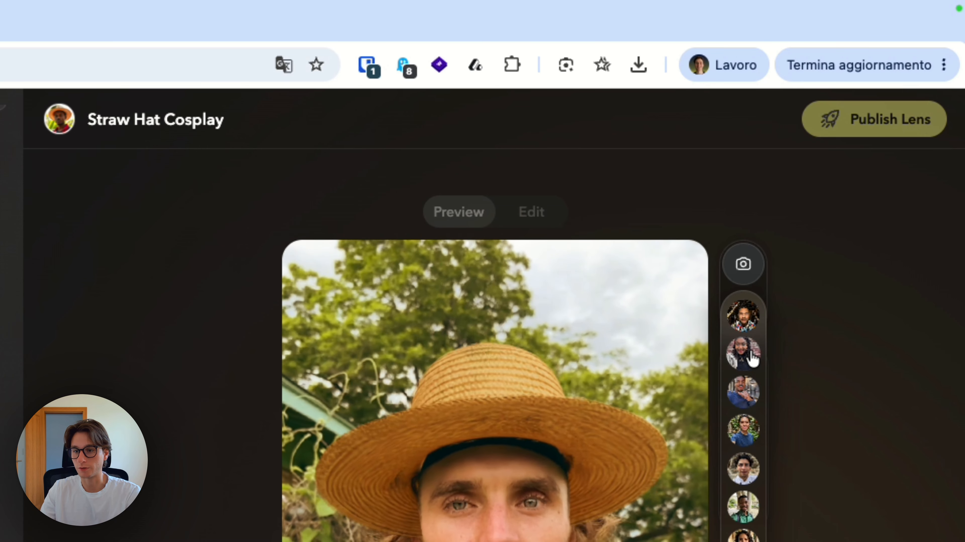
left_click(751, 316)
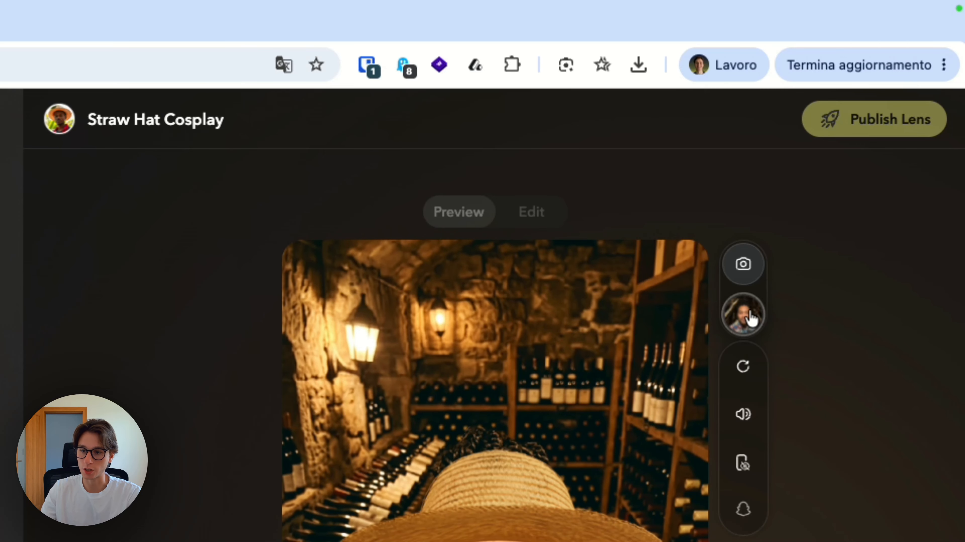
left_click(752, 330)
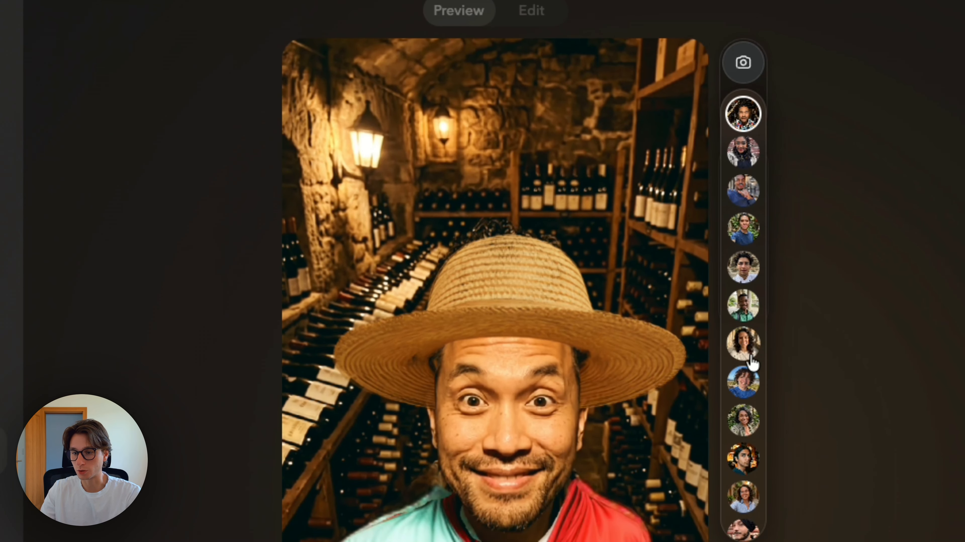
left_click(744, 529)
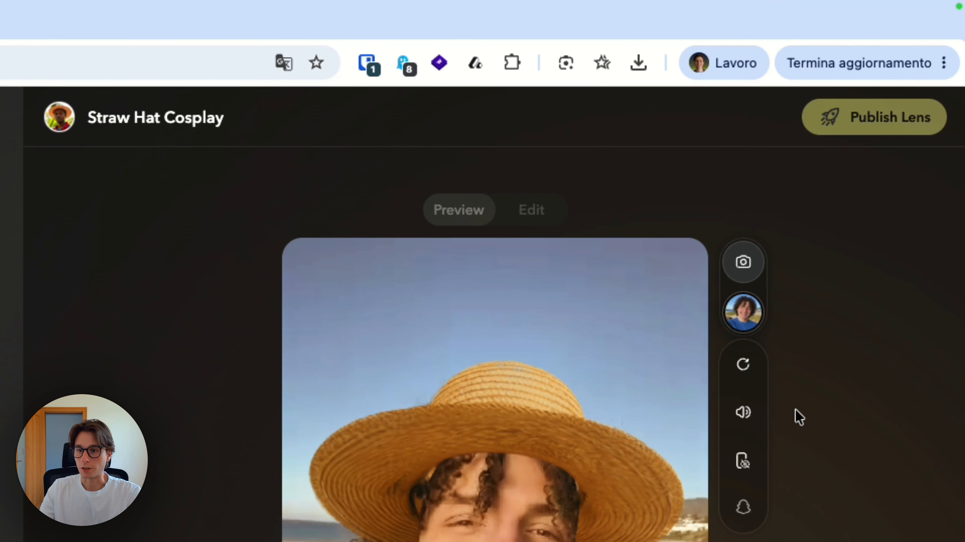
left_click(750, 265)
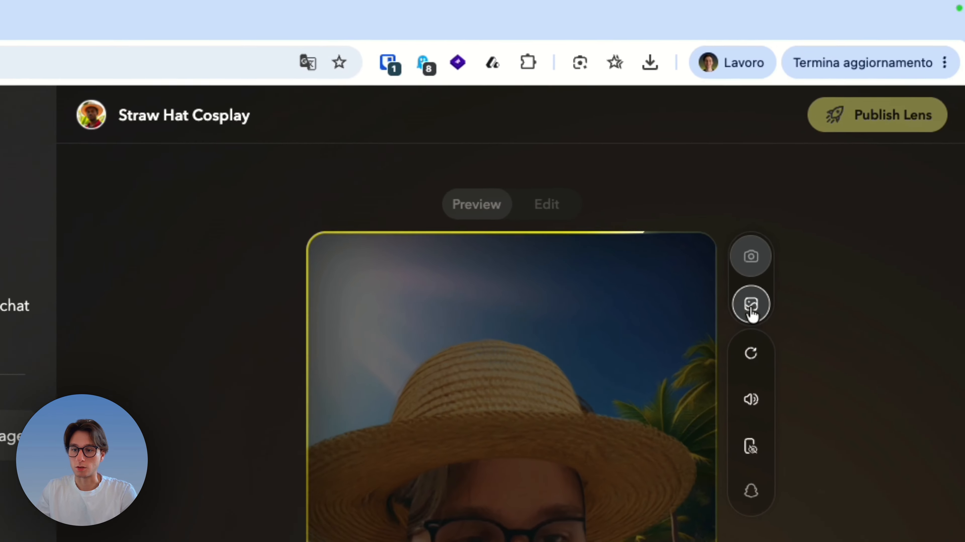
left_click(743, 316)
left_click(744, 319)
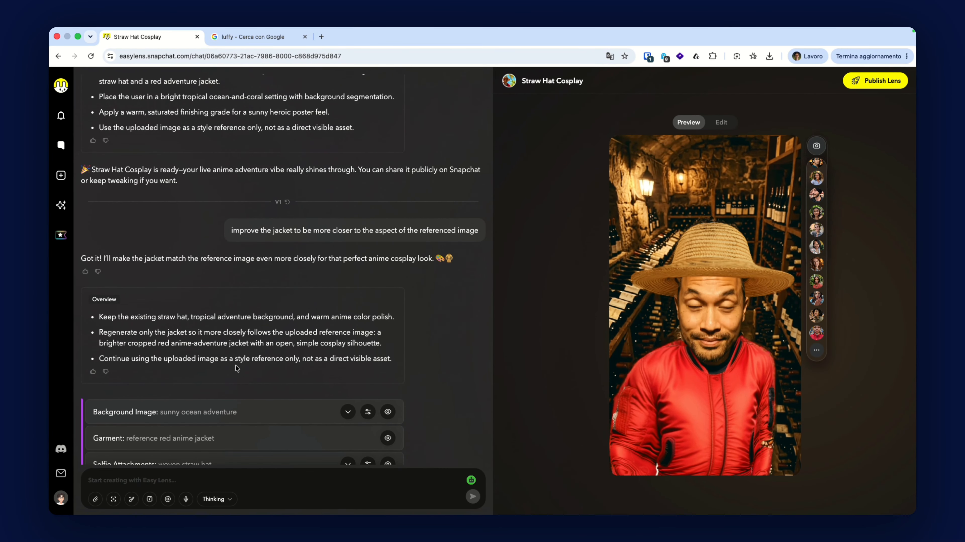
scroll(235, 367, "down", 3)
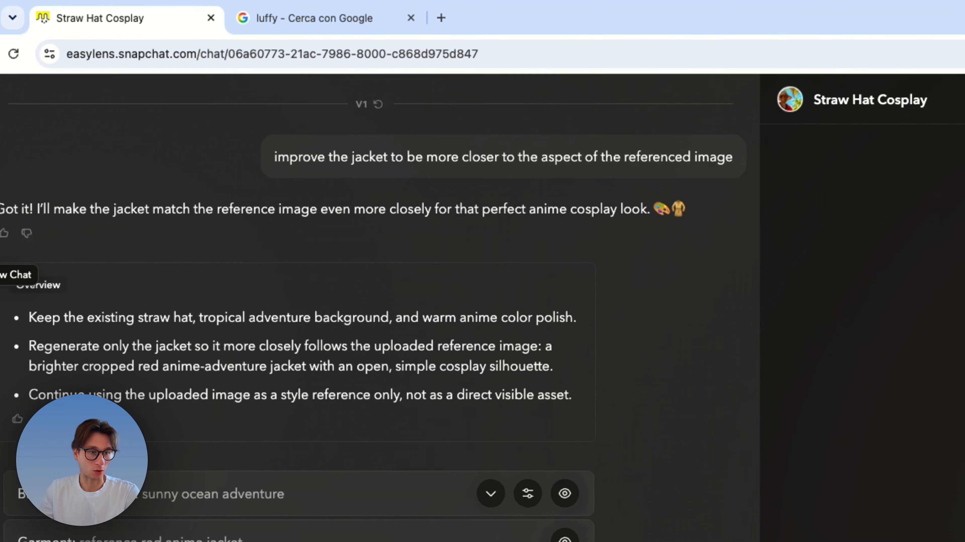
- Open a new chat and choose the /ai-clips command for transforming photos into cinematic clips
left_click(16, 168)
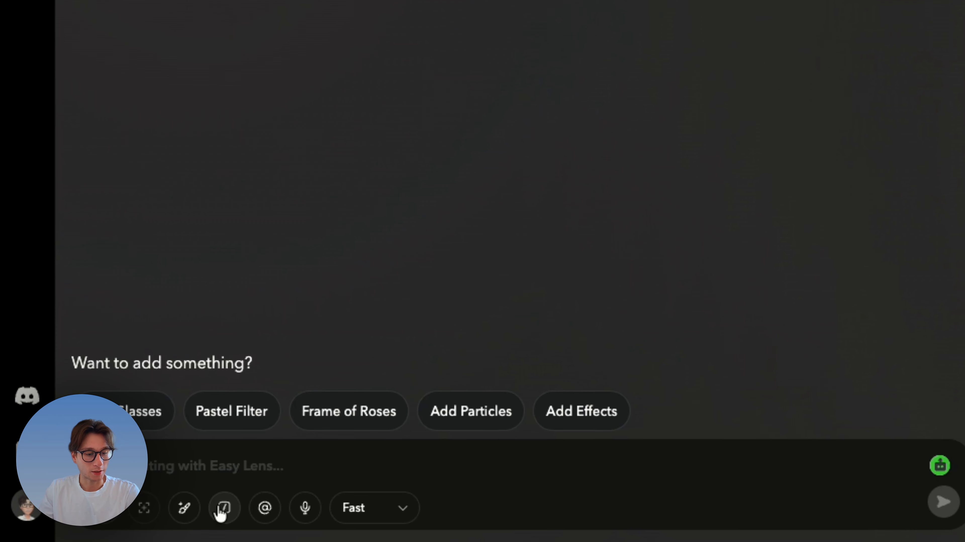
left_click(218, 507)
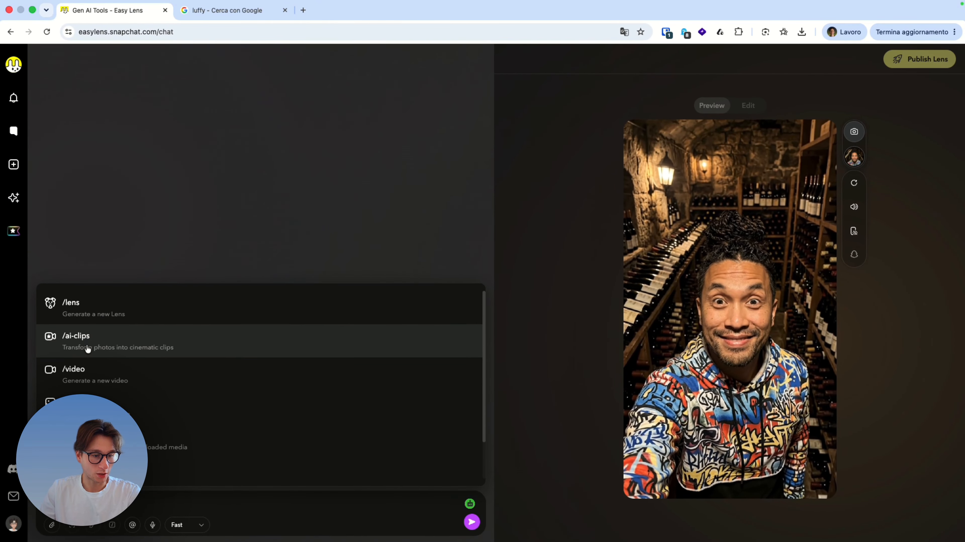
scroll(88, 349, "down", 1)
scroll(88, 348, "up", 1)
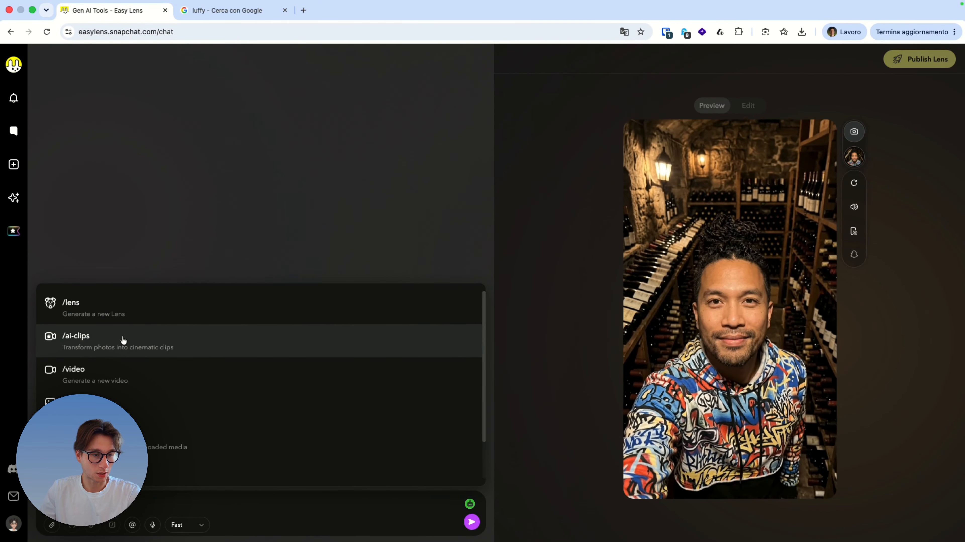
left_click(123, 340)
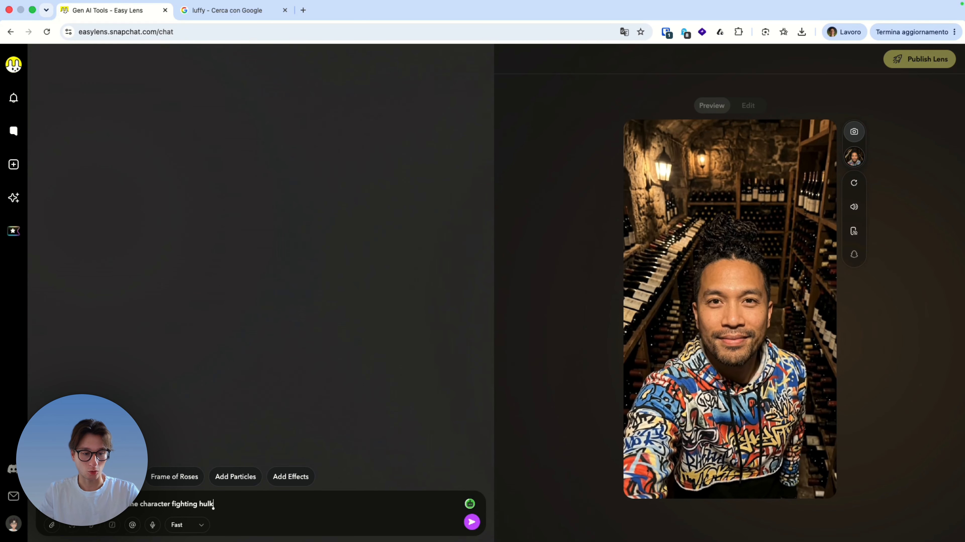
- Switch the chat to Thinking mode, correct the last word, and send the prompt "Create an AI-Clips lens of the character fighting Hulk."
left_click(187, 525)
left_click(198, 507)
left_click(206, 503)
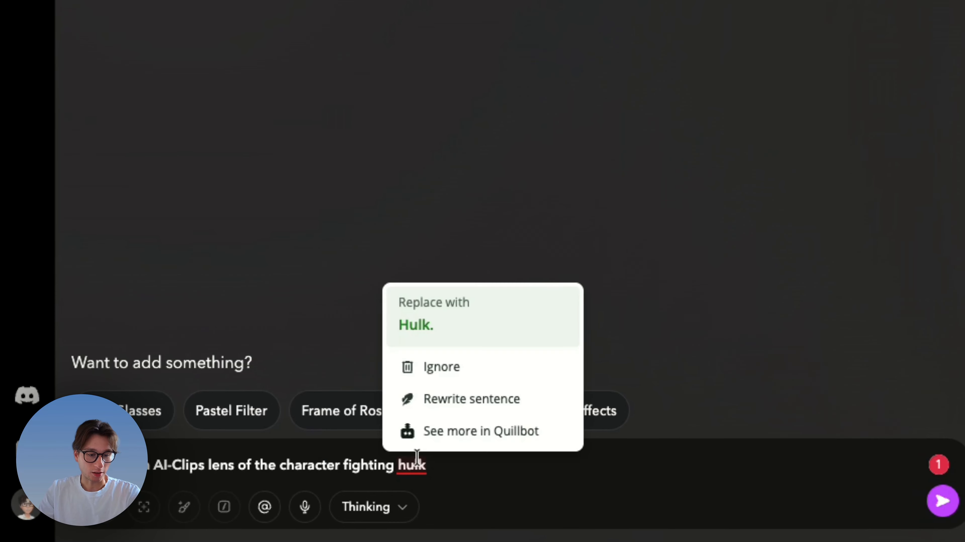
left_click(210, 433)
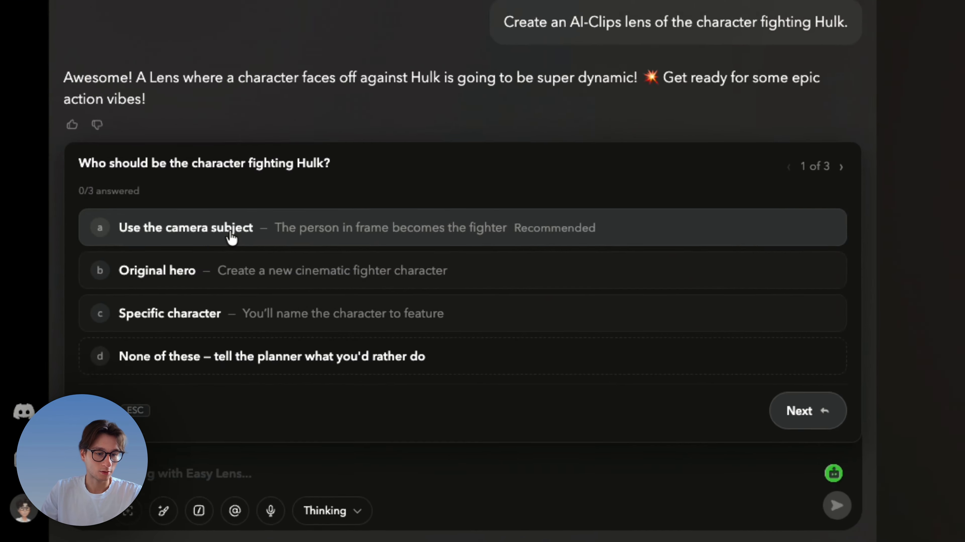
- Answer the planning questions with Use the camera subject, Comic book energy and Classic Hulk vibe
left_click(130, 370)
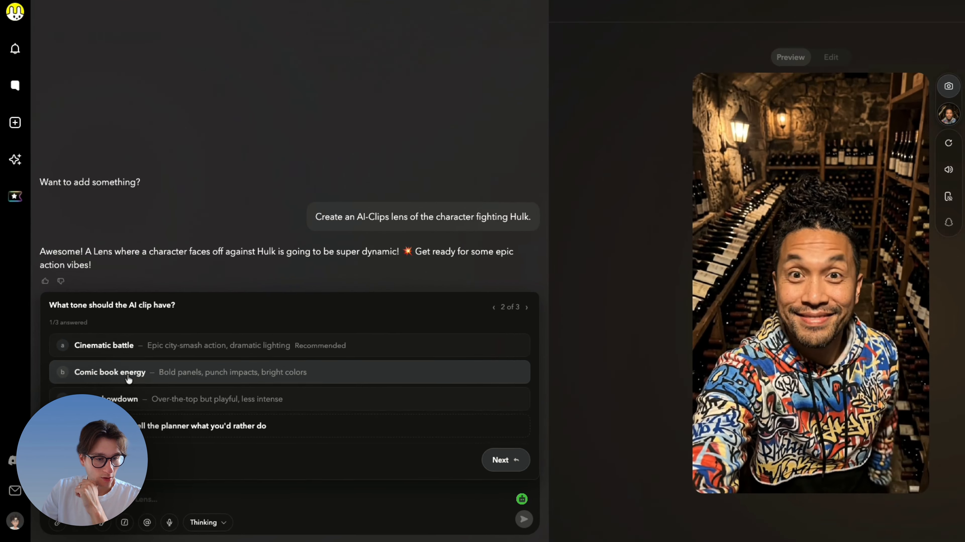
left_click(203, 397)
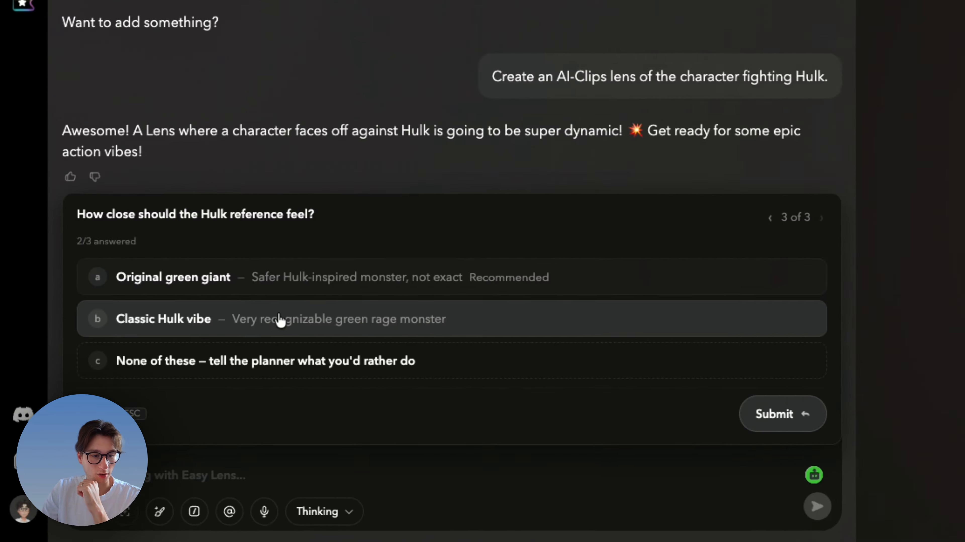
left_click(160, 414)
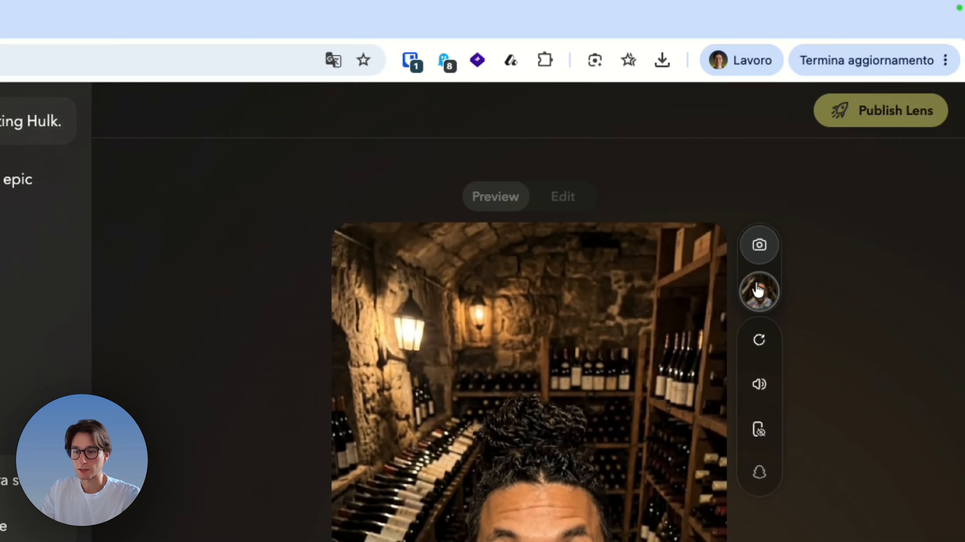
- Try a sample model in the preview, switch to the live camera, and trigger the comic Hulk clip on it
left_click(855, 156)
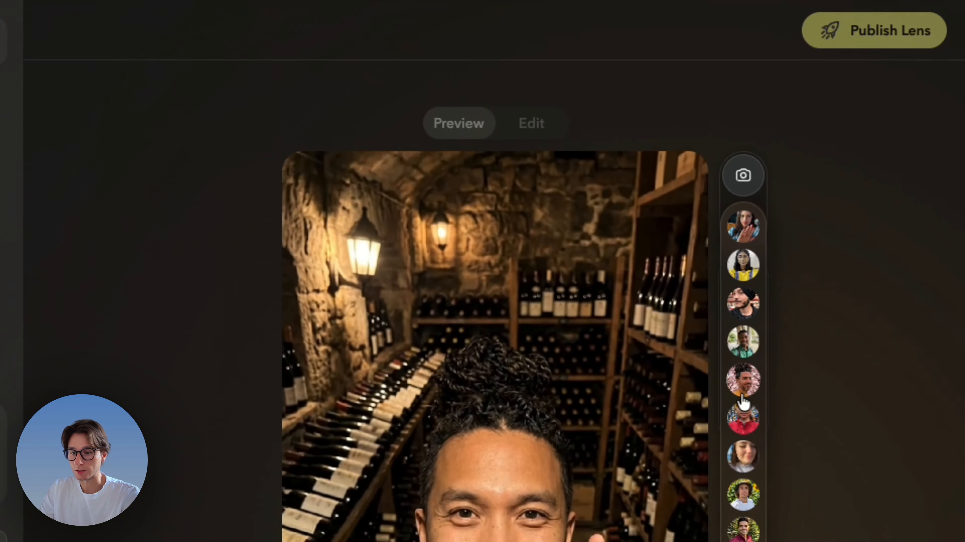
left_click(744, 314)
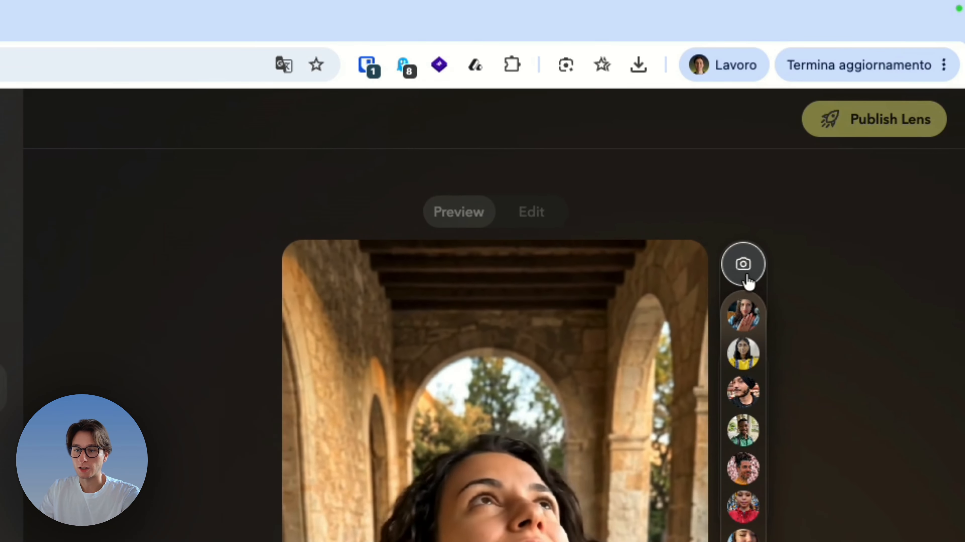
left_click(747, 276)
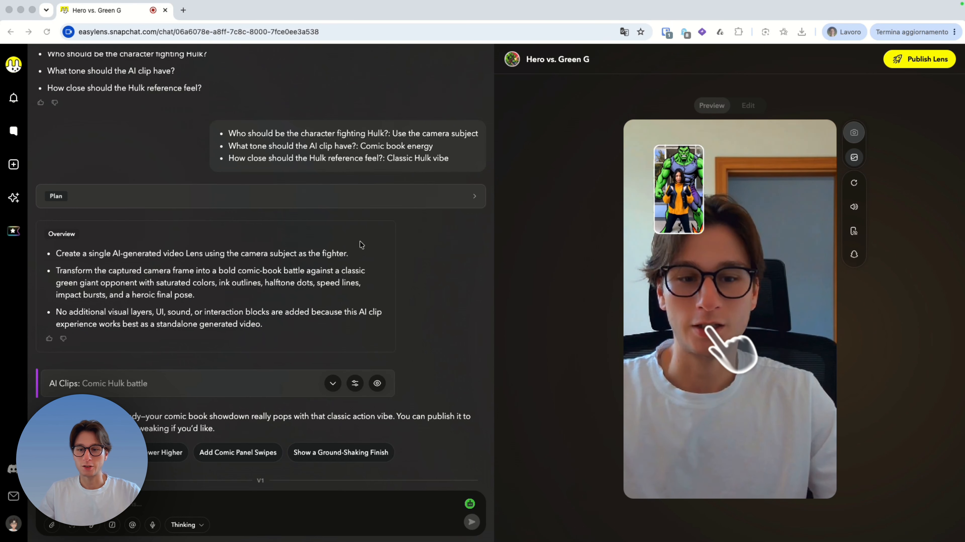
left_click(710, 337)
left_click(710, 338)
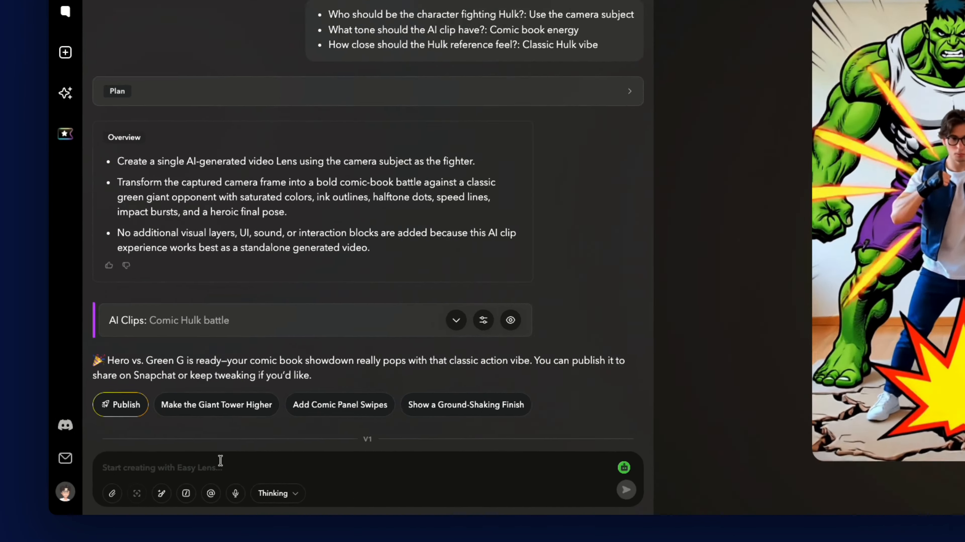
- Send the prompt "make both me and Hulk fighting so Hulk should move and also kick my ass" and resend a copy of it
left_click(183, 476)
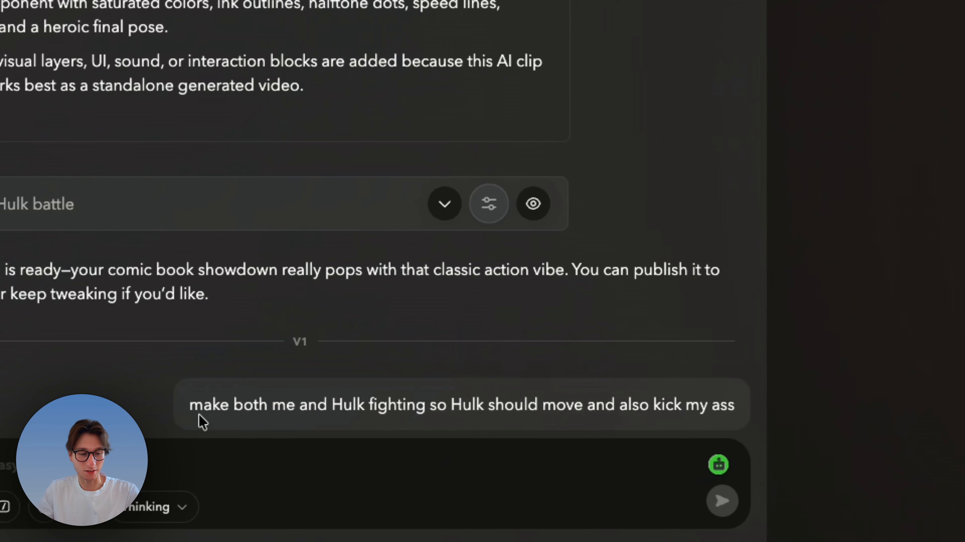
left_click_drag(198, 409, 756, 409)
key("super+c")
left_click(472, 466)
key("super+v")
key("Return")
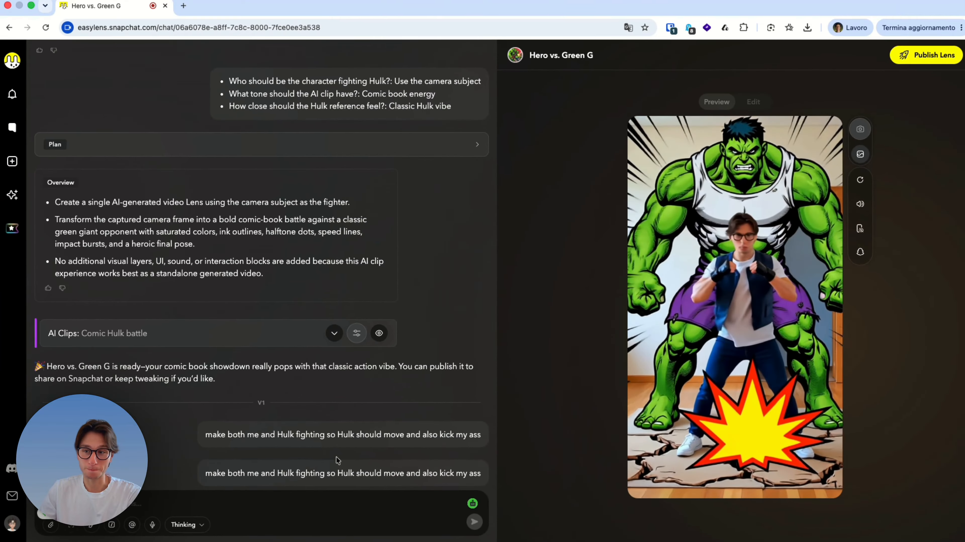
- Send the reworded prompt "make both me and Hulk fighting so Hulk should move and also kick me", followed by a further rewording
left_click_drag(219, 356, 544, 357)
left_click_drag(634, 406, 789, 405)
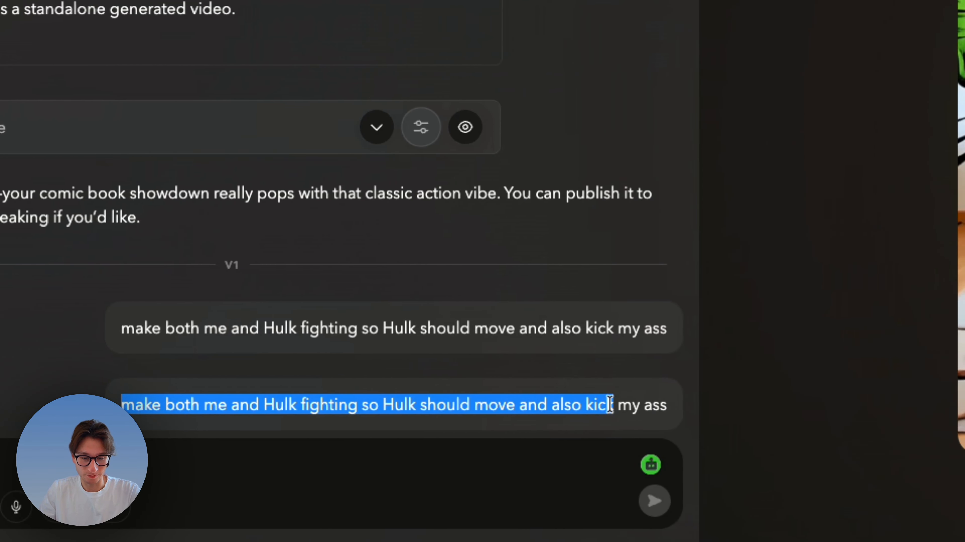
key("super+c")
left_click(455, 465)
key("super+v")
type("me")
key("Return")
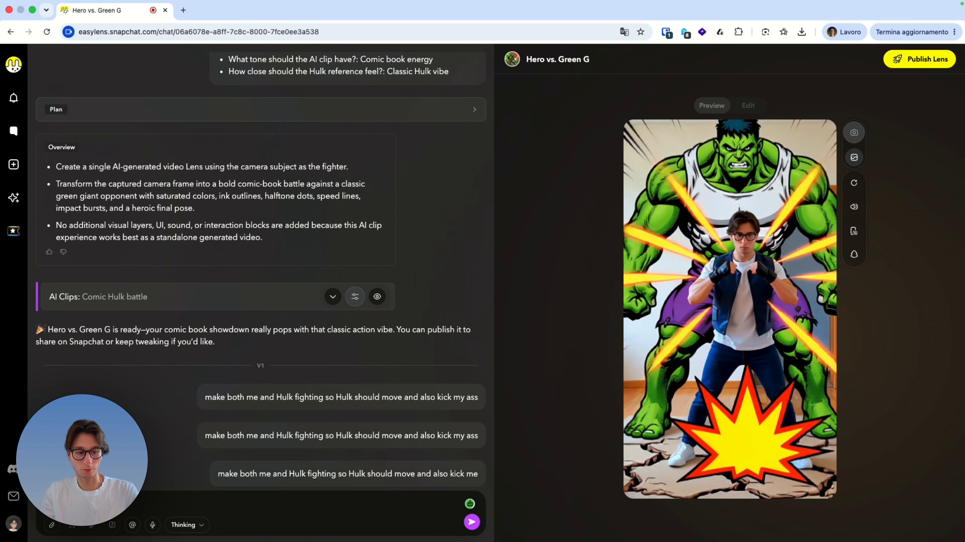
key("Return")
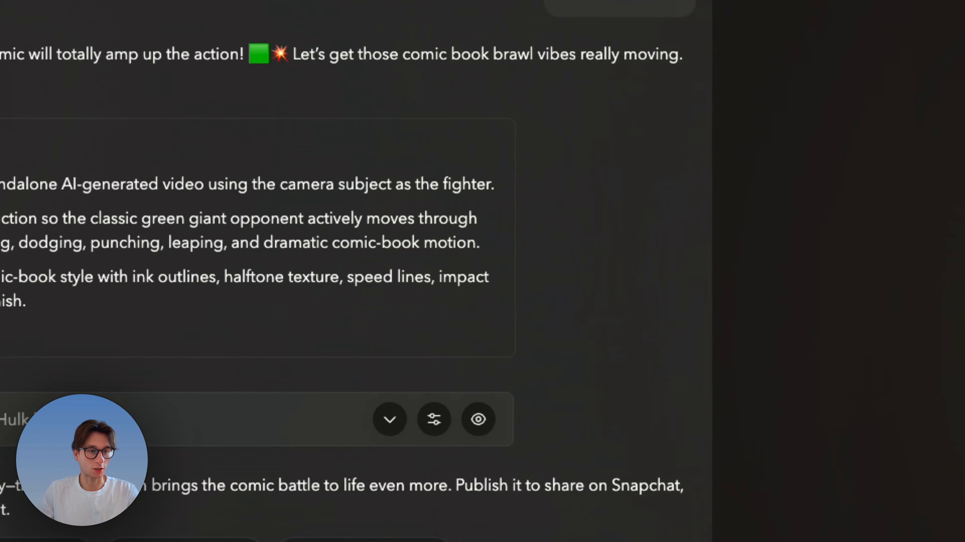
- Paste the prompt for a hilarious AR Snapchat Lens about a chaotic "Pigeon Mafia" meeting in a city park into a new chat and read it through
left_click(7, 291)
left_click(731, 107)
key("super+v")
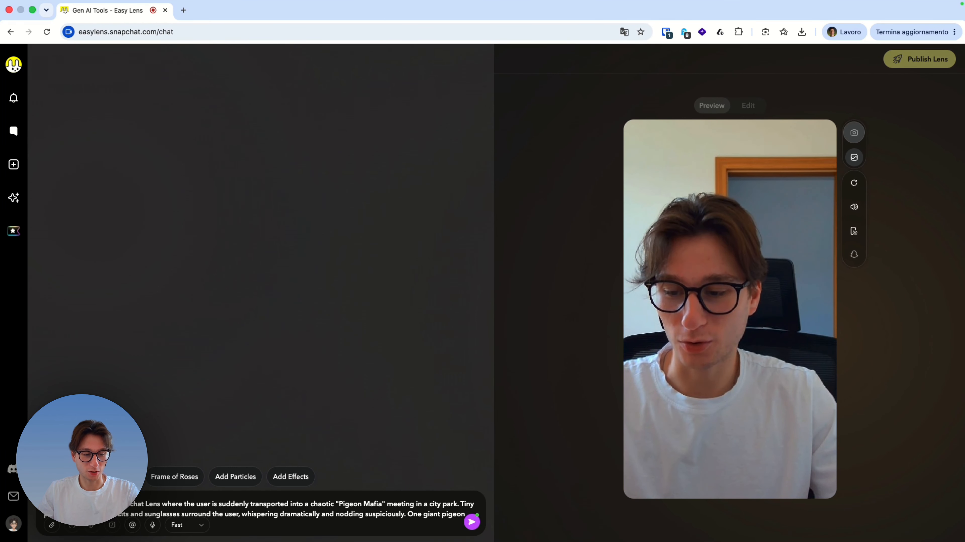
scroll(292, 507, "down", 2)
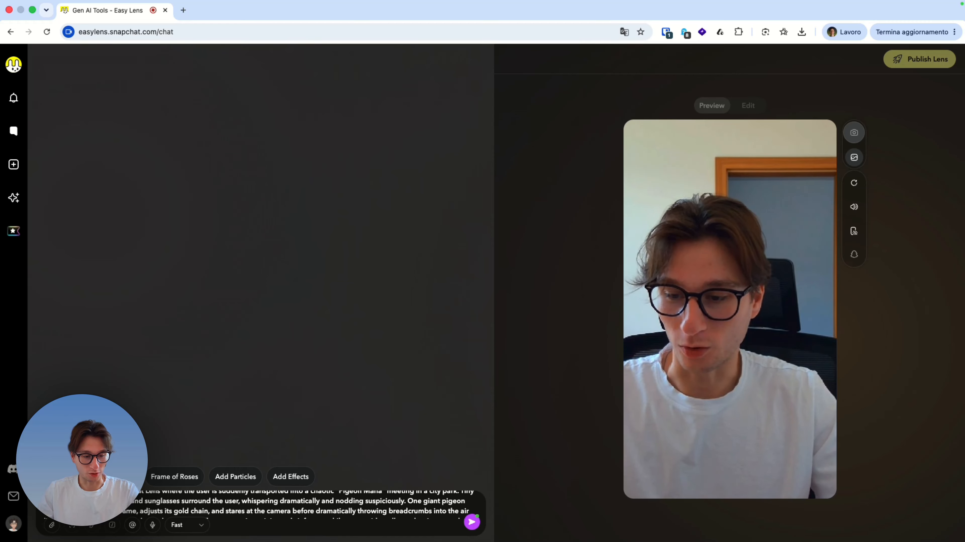
scroll(296, 504, "down", 1)
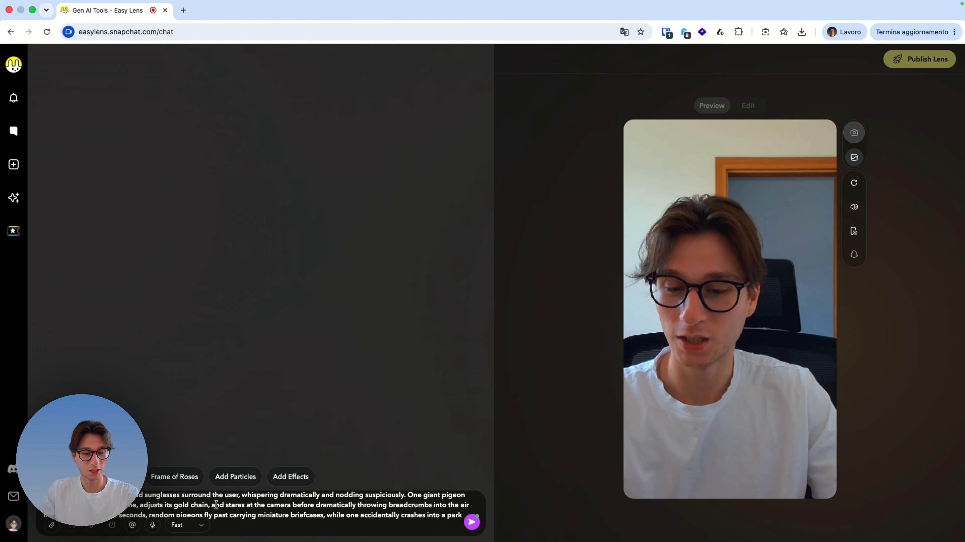
scroll(216, 505, "down", 1)
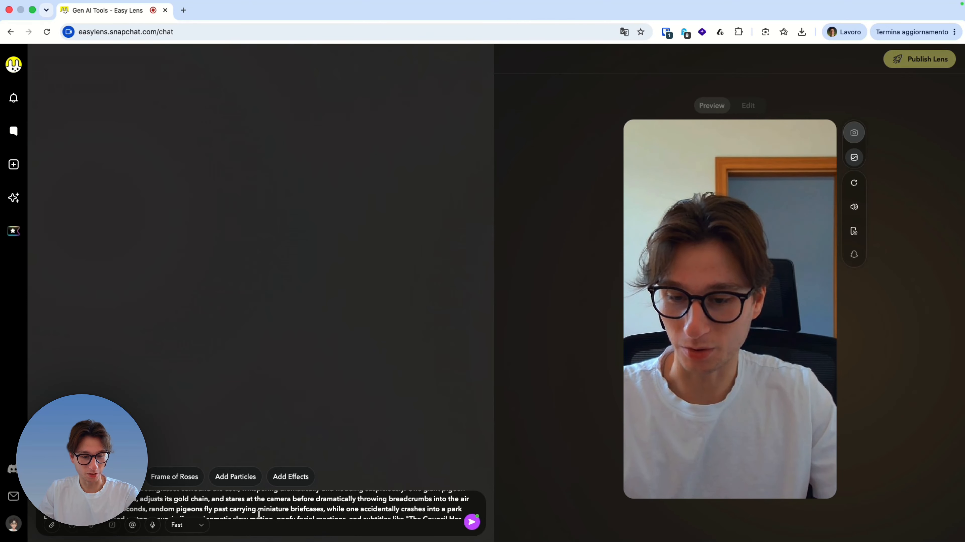
scroll(260, 513, "down", 3)
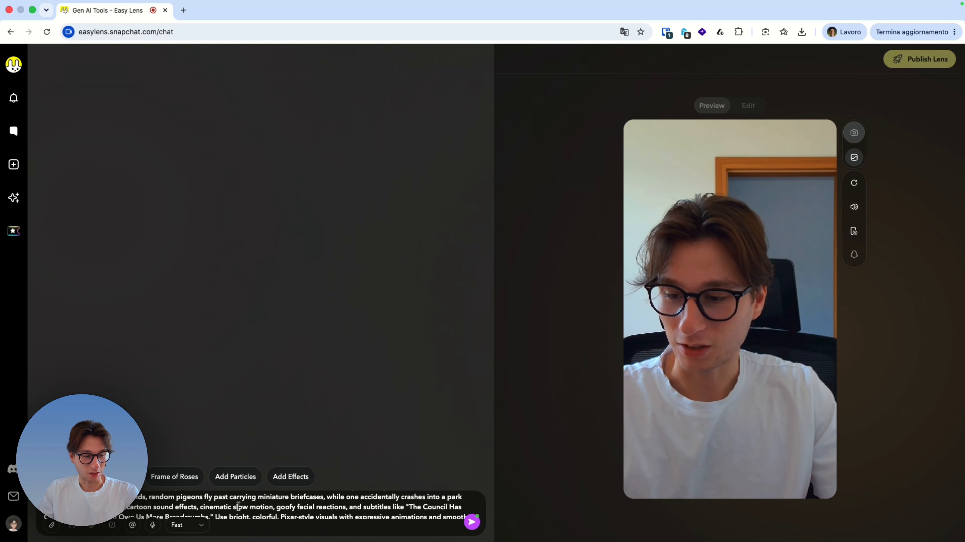
scroll(231, 505, "down", 2)
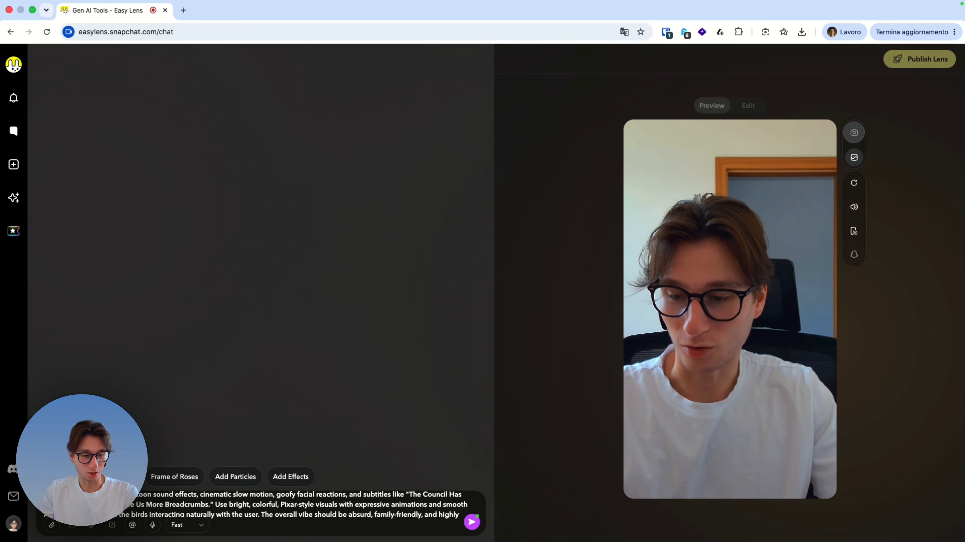
scroll(232, 506, "down", 1)
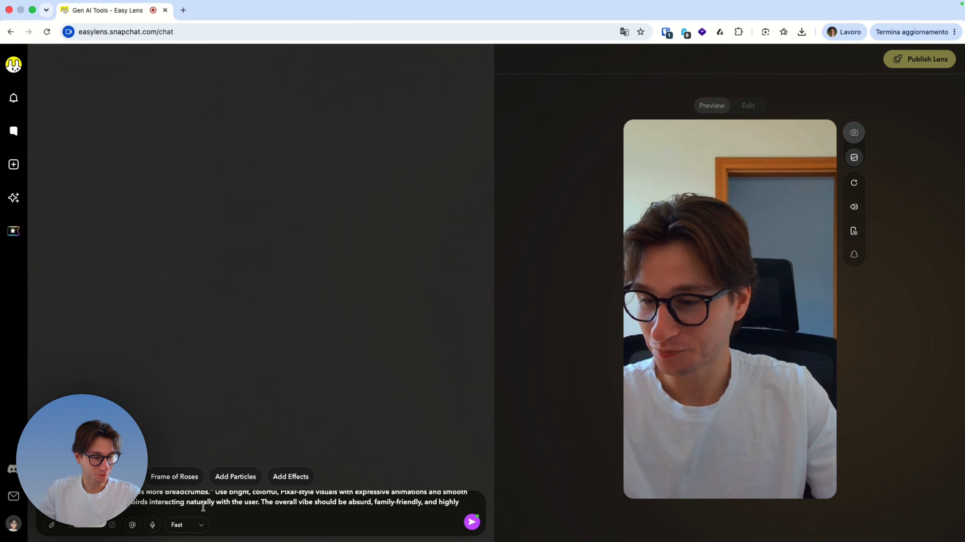
- Switch the new chat to Thinking mode and send the Pigeon Mafia prompt
left_click(187, 524)
left_click(190, 504)
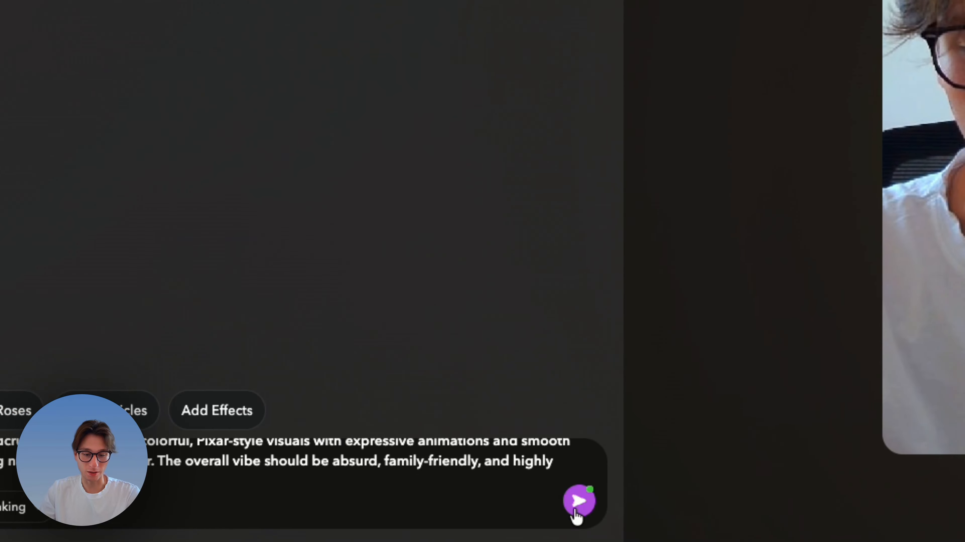
left_click(578, 501)
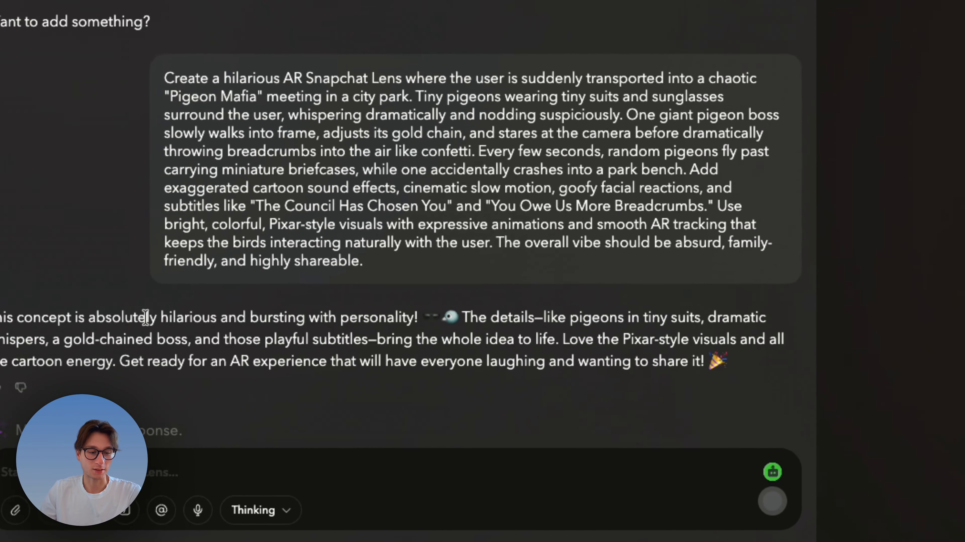
left_click_drag(102, 417, 332, 430)
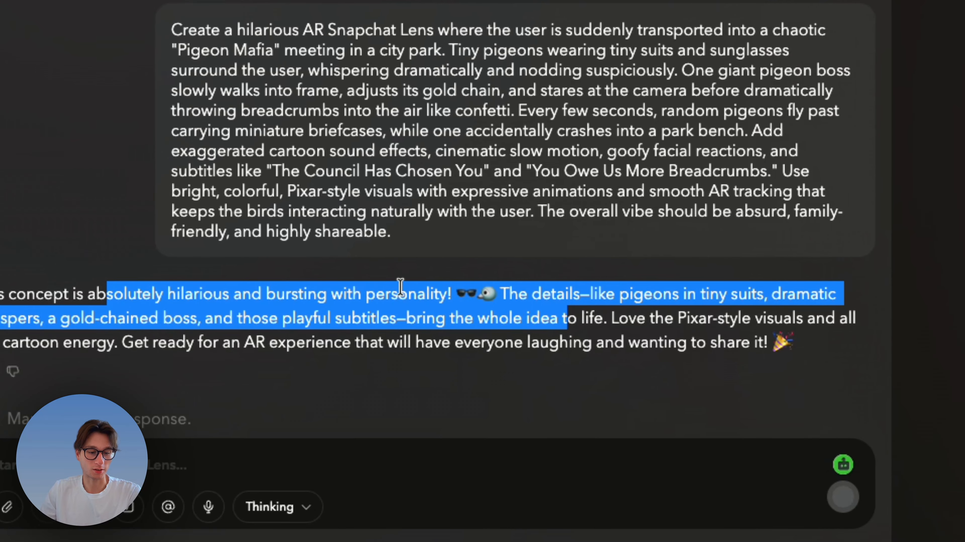
left_click(494, 69)
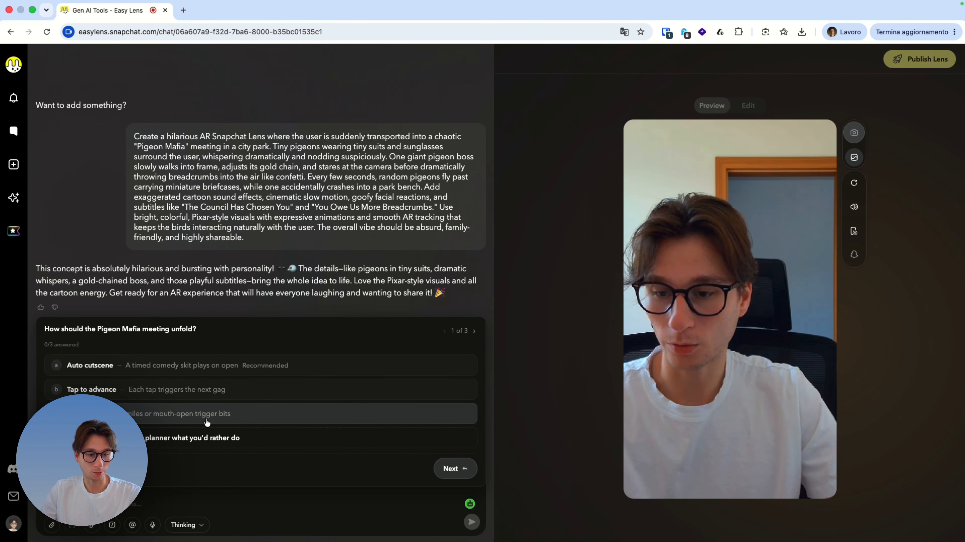
- Answer the planning questions with Auto cutscene, Full park scene and Family-friendly Pixar-ish
left_click(147, 364)
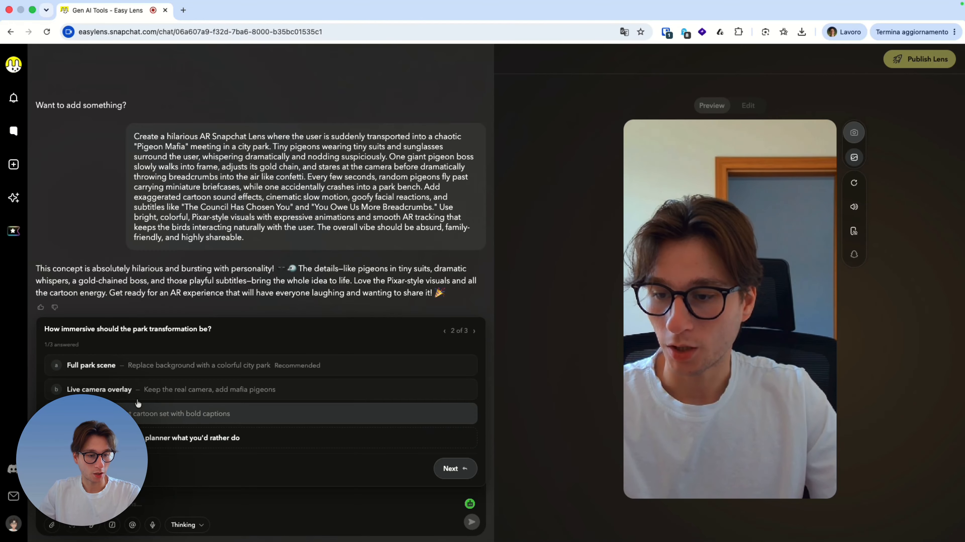
left_click(125, 370)
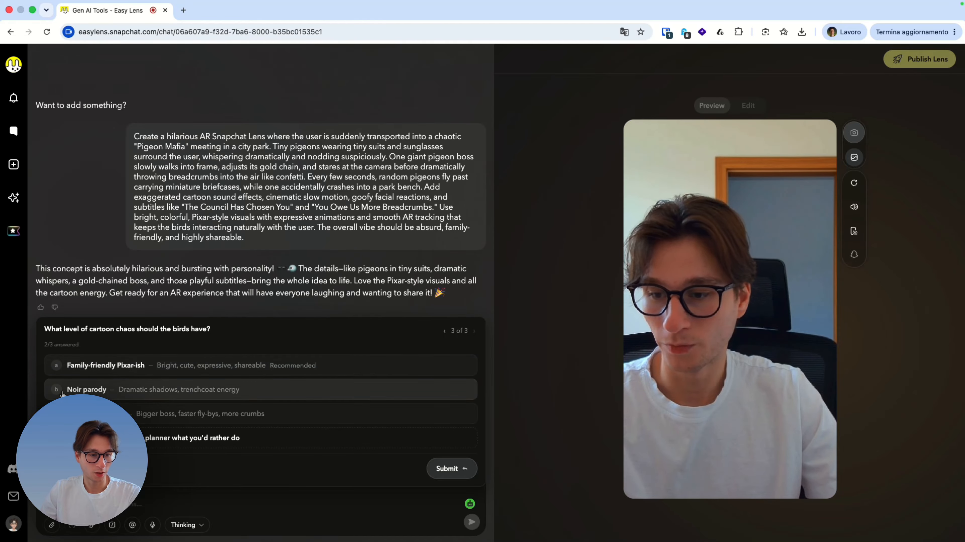
left_click(99, 370)
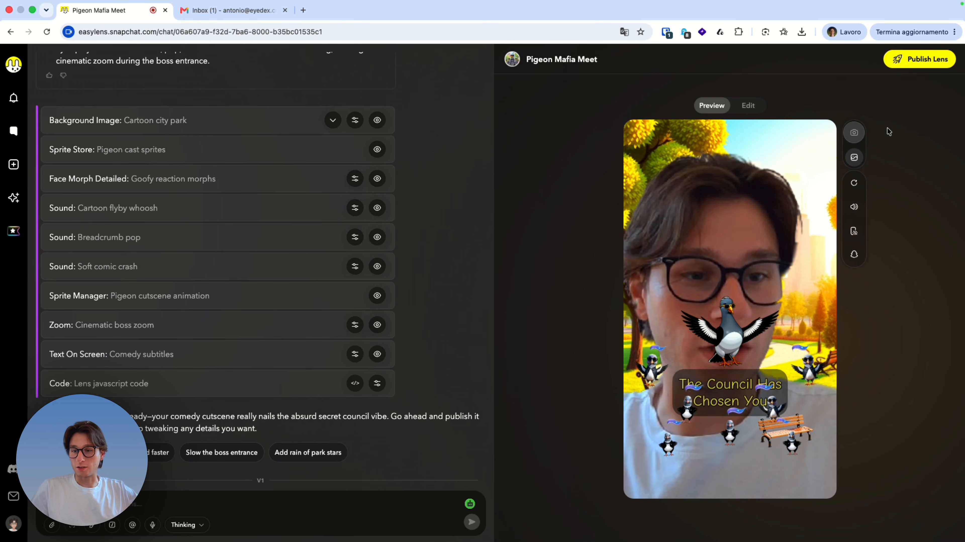
- Mute and unmute the Pigeon Mafia lens preview, and show and hide the Snapchat UI over it
left_click(856, 210)
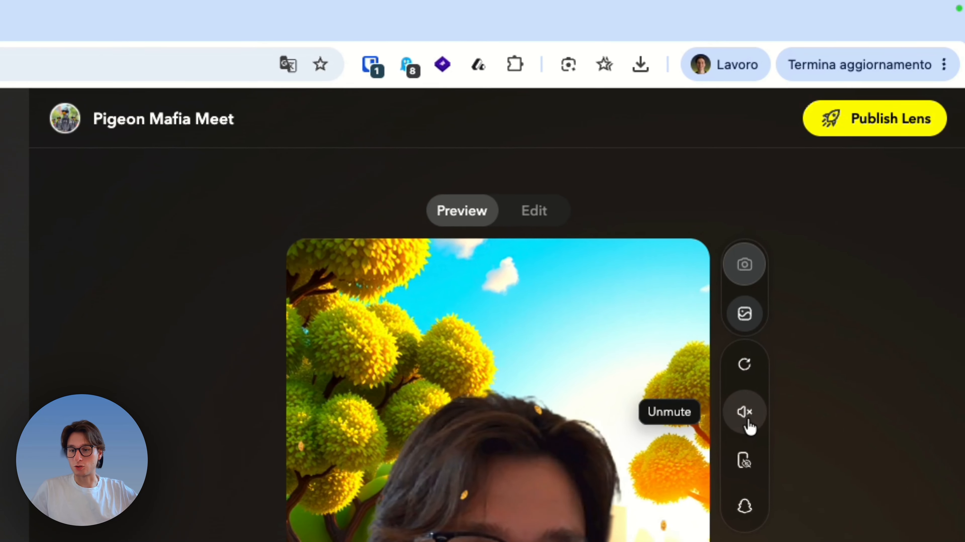
left_click(762, 388)
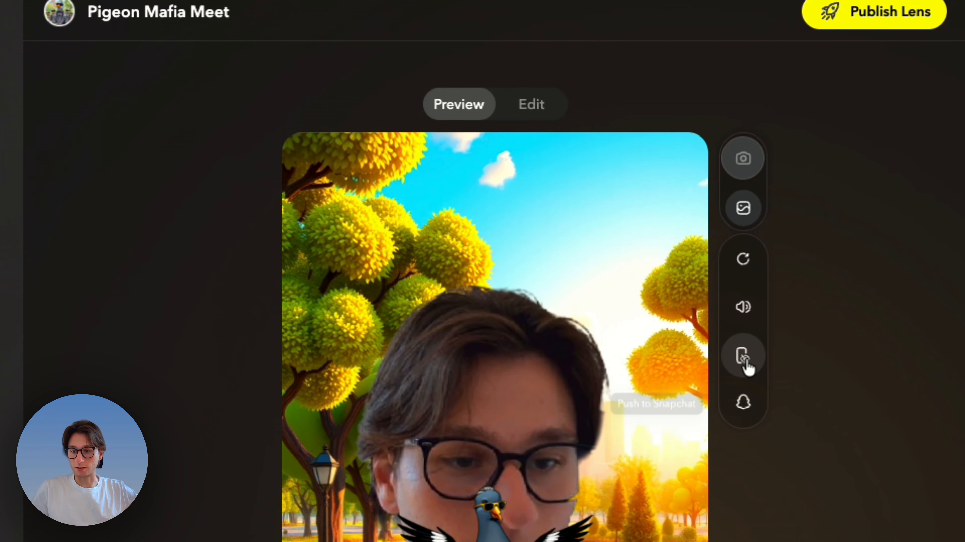
left_click(745, 379)
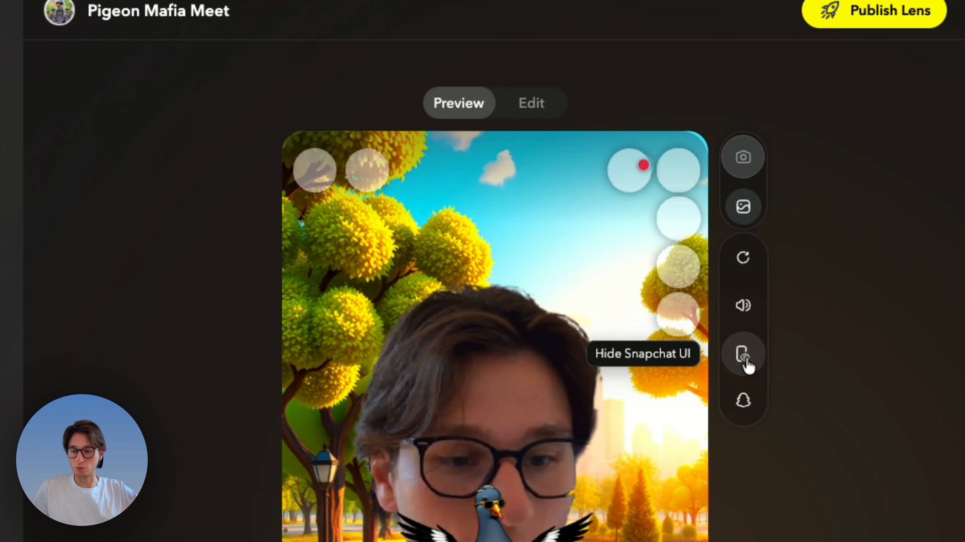
left_click(745, 362)
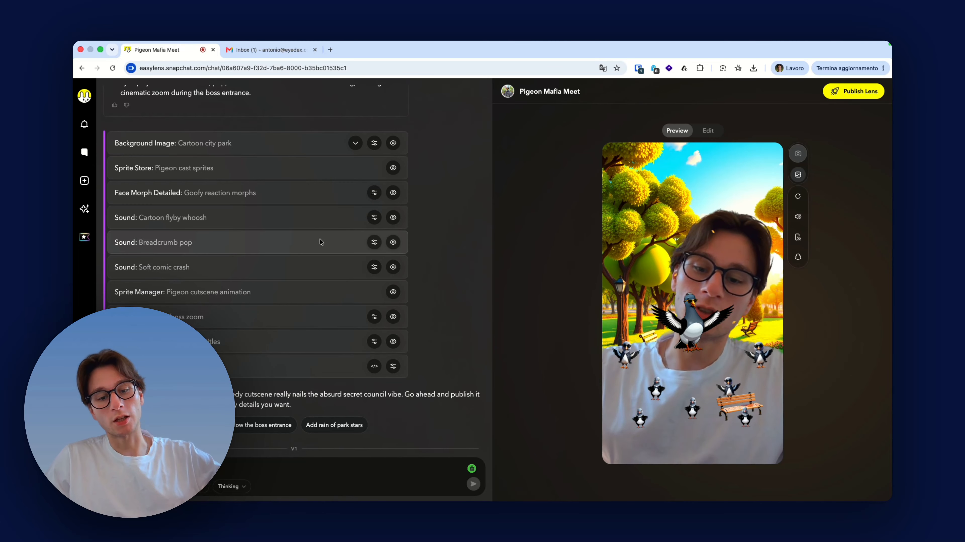
- Review the chat's Pigeon Mafia prompt, the chosen planning answers and the lens overview
scroll(319, 242, "up", 15)
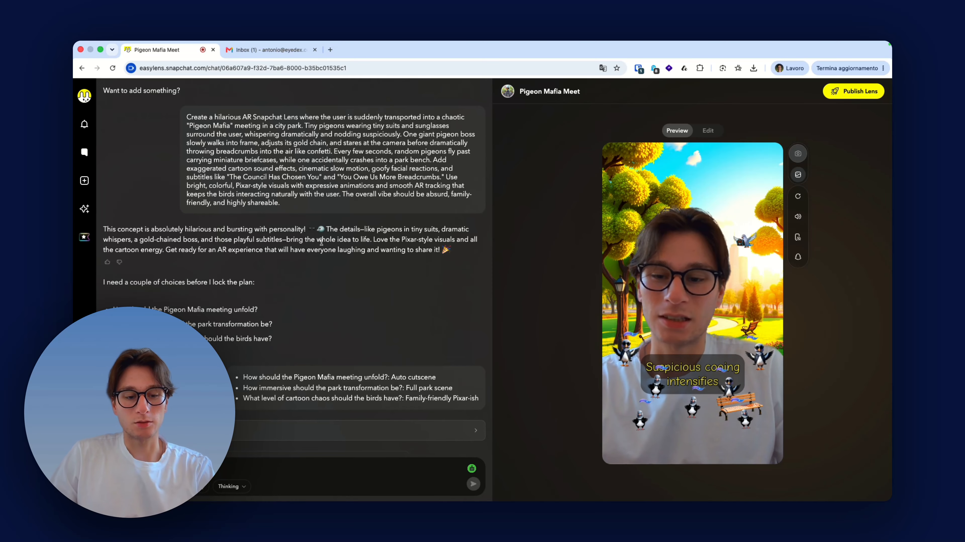
scroll(322, 242, "down", 4)
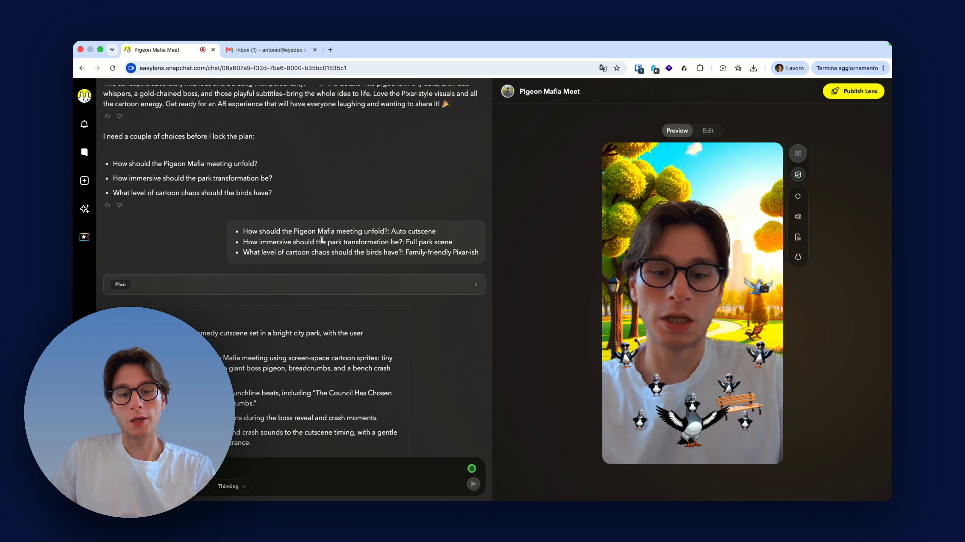
scroll(322, 240, "up", 4)
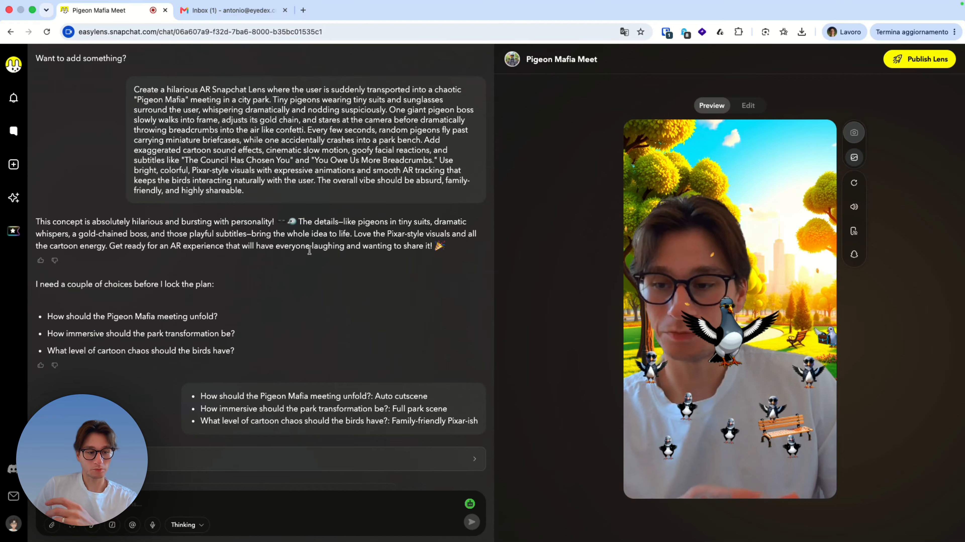
scroll(309, 250, "down", 4)
scroll(310, 250, "down", 3)
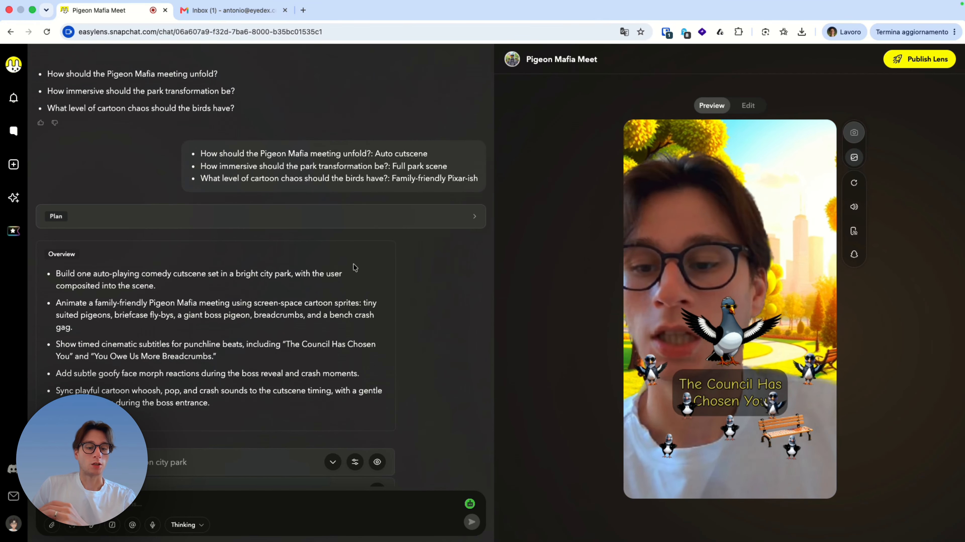
- Open the publishing settings for the Pigeon Mafia Meet lens and acknowledge the remix notice
scroll(358, 271, "down", 5)
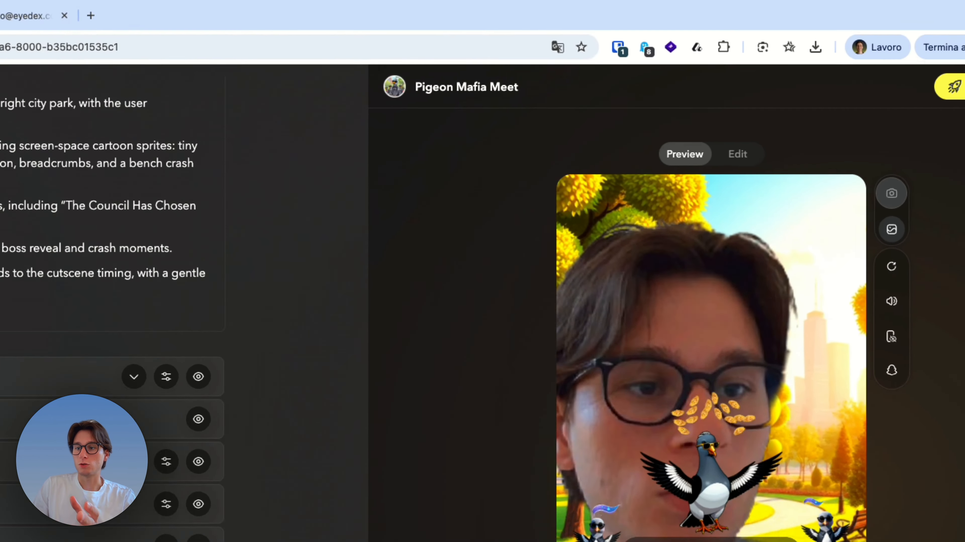
left_click(921, 61)
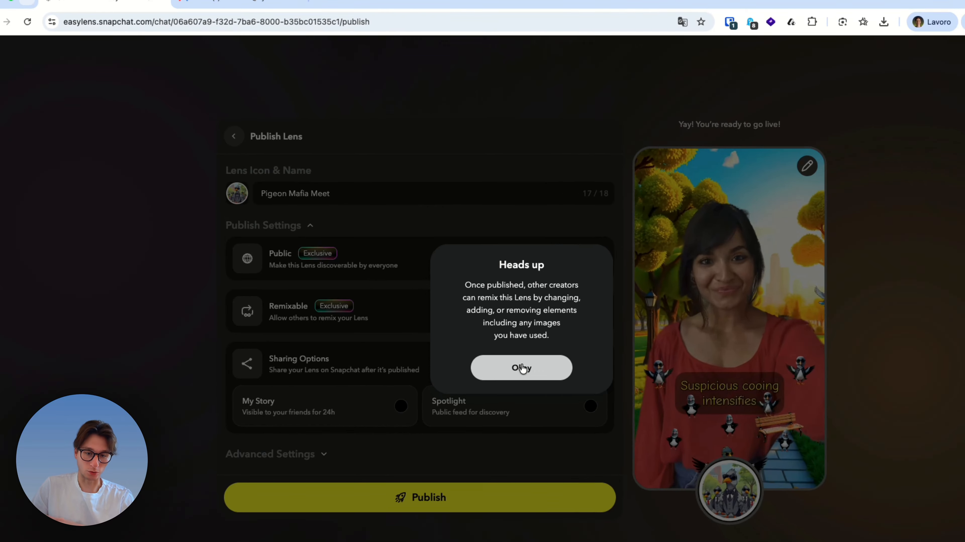
left_click(482, 337)
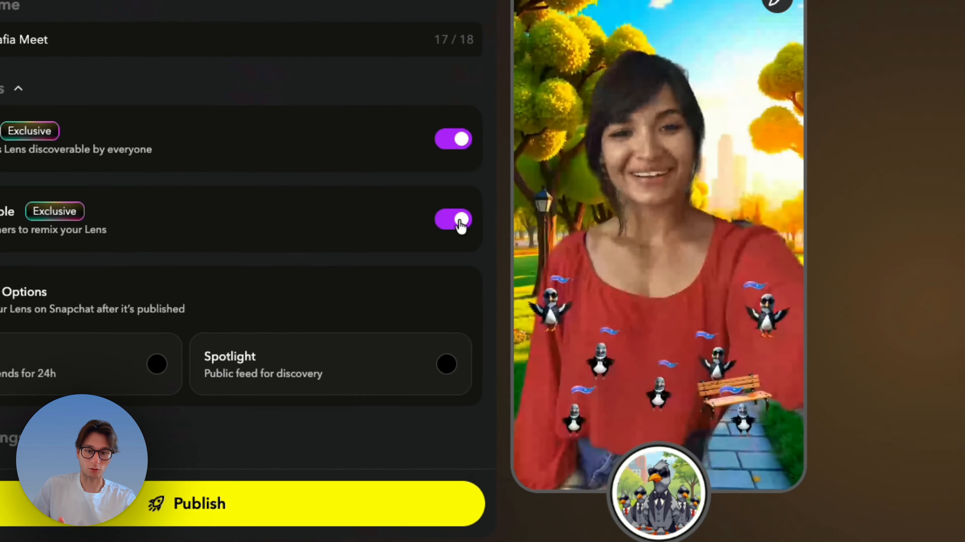
- Try to turn off Remixable for the lens, and select Spotlight sharing with the advanced settings expanded
left_click(549, 287)
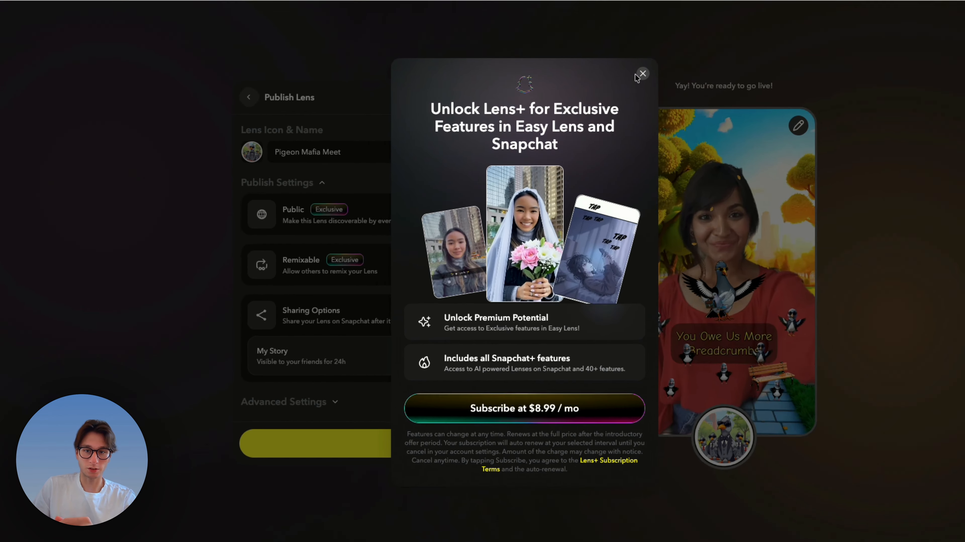
left_click(591, 111)
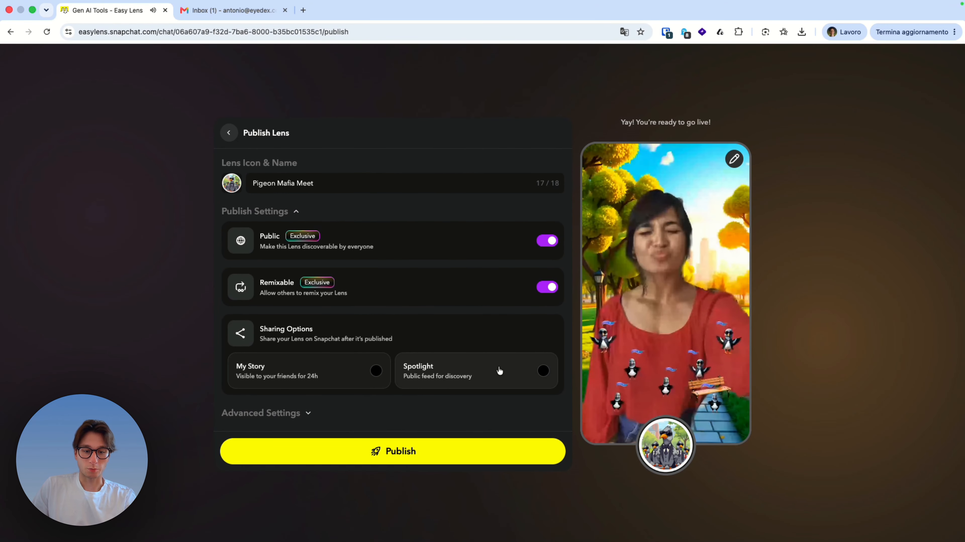
left_click(500, 371)
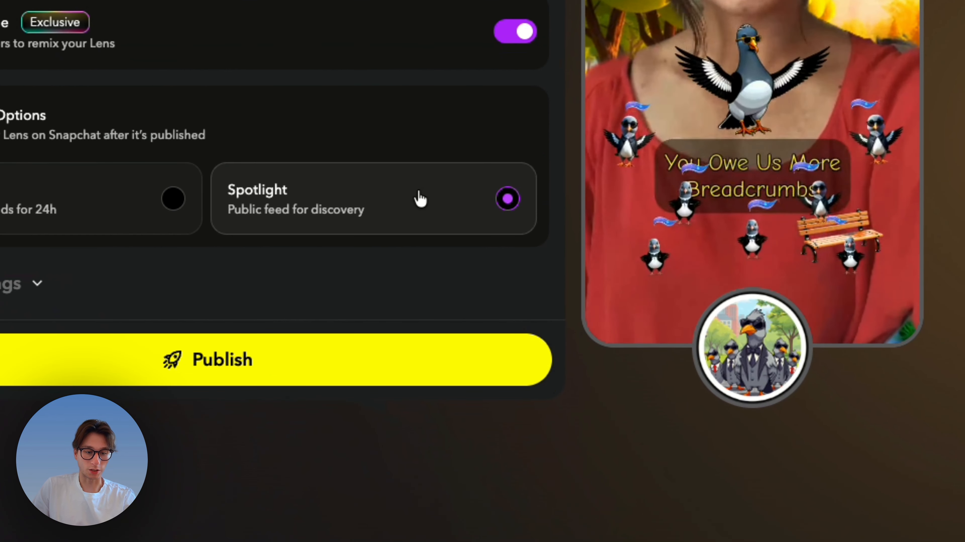
left_click(23, 284)
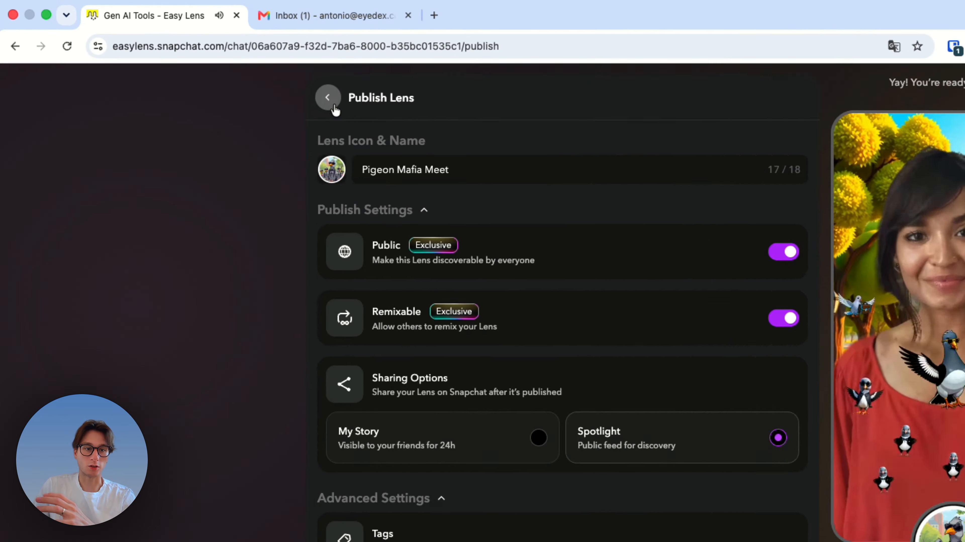
- Leave the lens publishing page and browse all the tools in the Gen AI suite
left_click(228, 68)
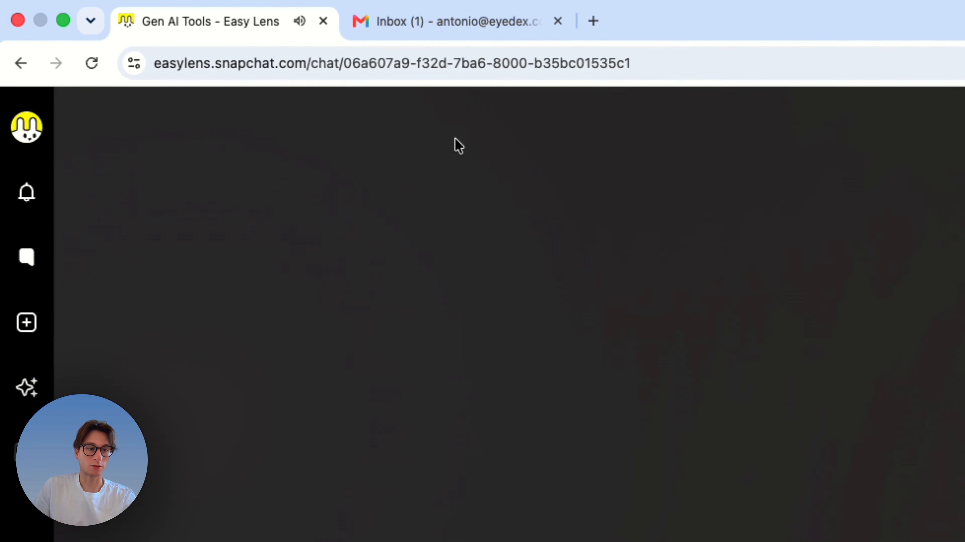
left_click(33, 399)
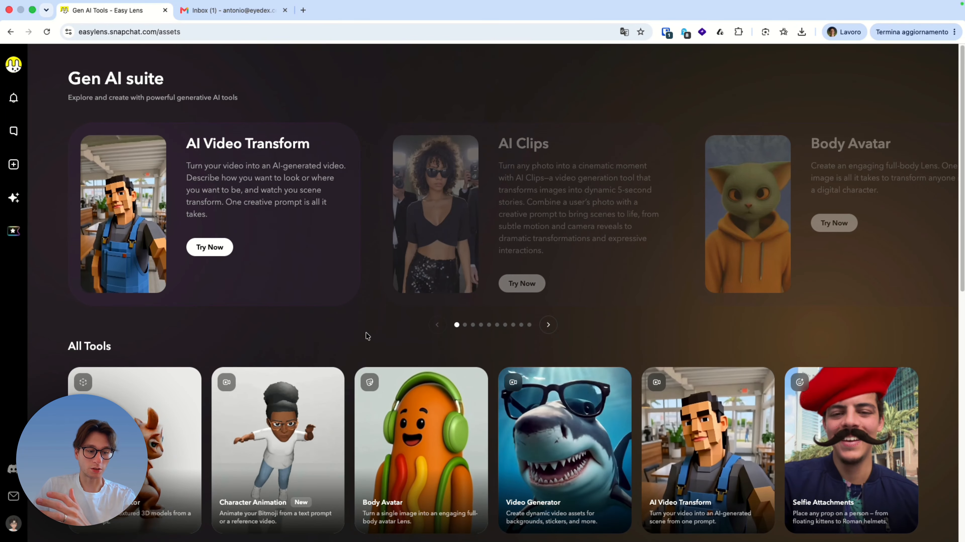
scroll(367, 335, "down", 5)
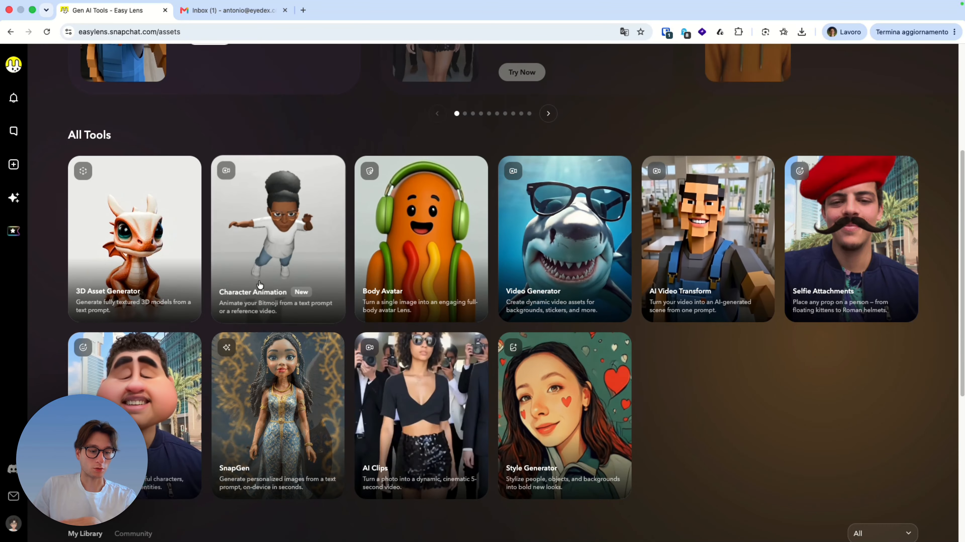